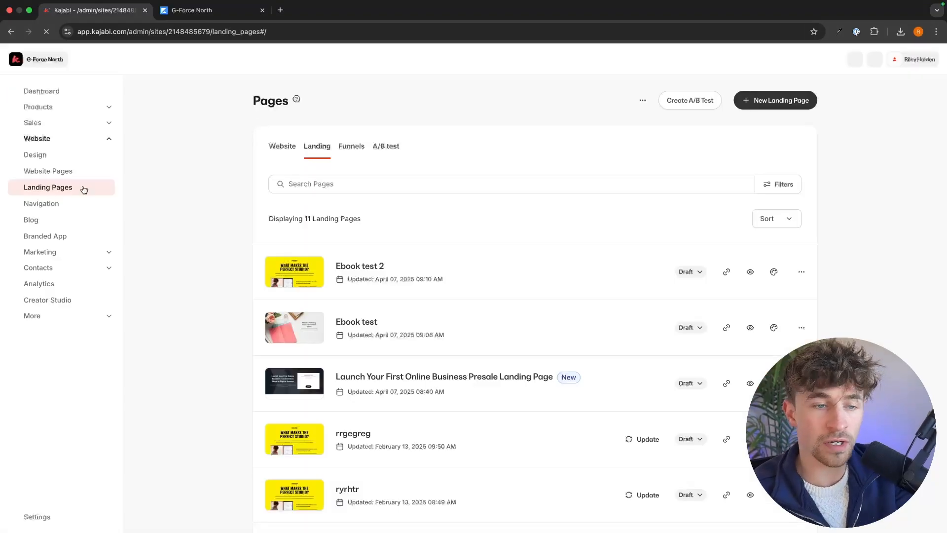
Step: Start creating a new landing page from the site's landing pages list
{"action": "scroll", "coordinate": [228, 253], "scroll_direction": "down", "scroll_amount": 5}
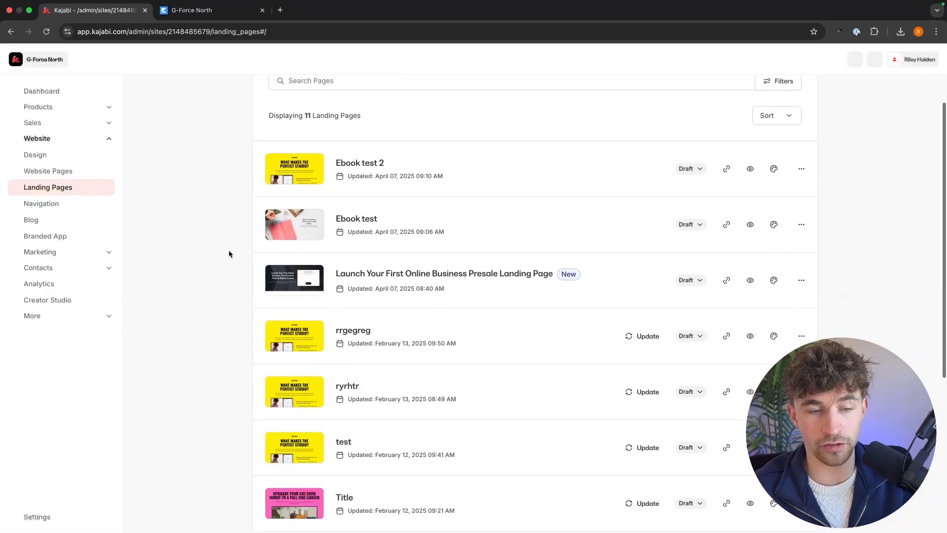
{"action": "scroll", "coordinate": [449, 304], "scroll_direction": "up", "scroll_amount": 5}
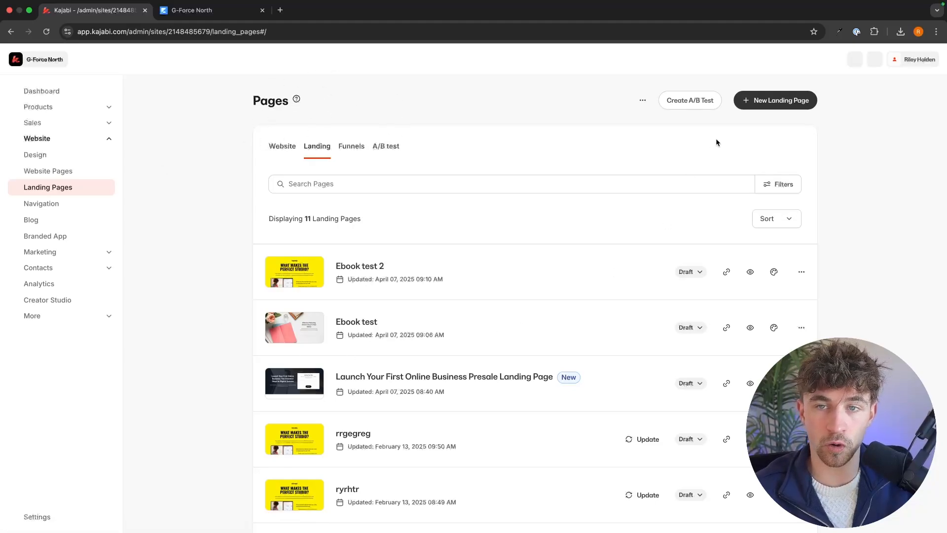
{"action": "left_click", "coordinate": [795, 106]}
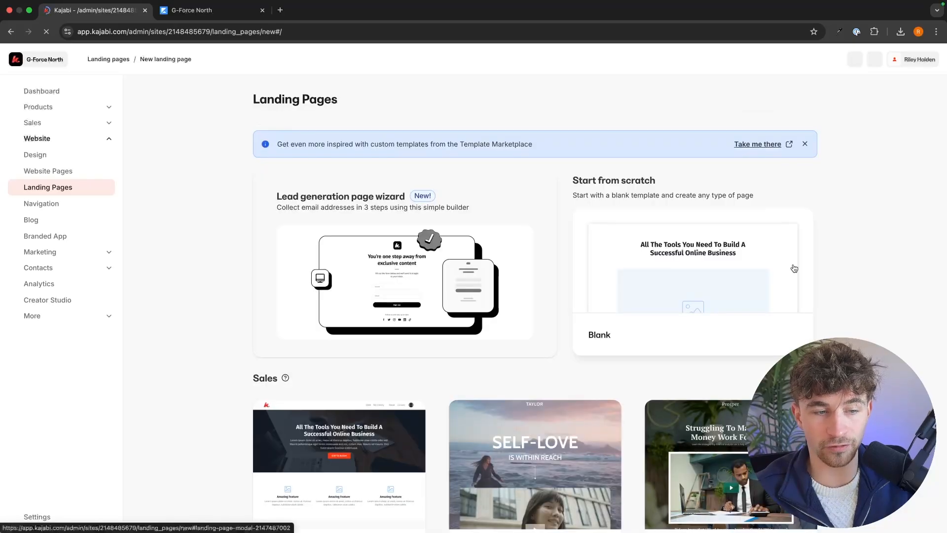
Step: Find the Opt-in category among the landing page templates and expand it to show all its templates
{"action": "scroll", "coordinate": [838, 274], "scroll_direction": "down", "scroll_amount": 2}
{"action": "scroll", "coordinate": [879, 282], "scroll_direction": "down", "scroll_amount": 8}
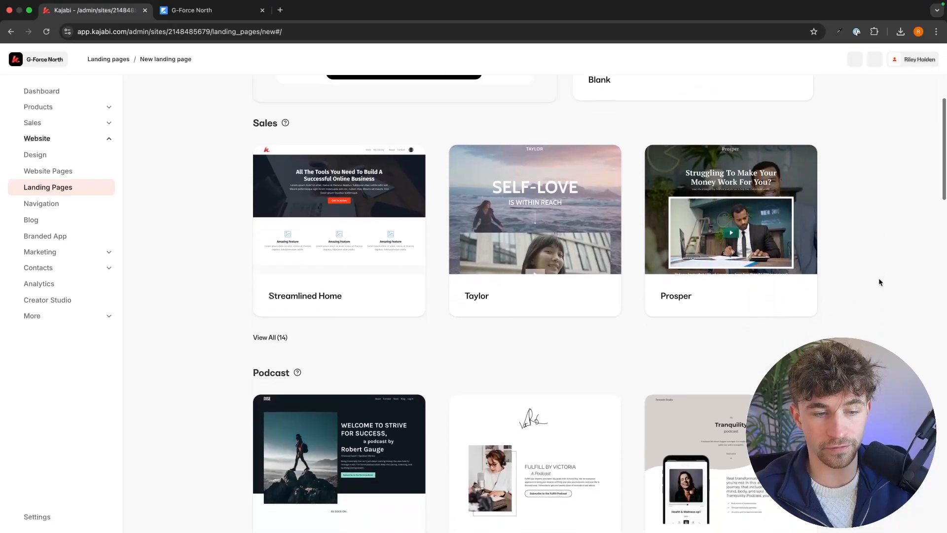
{"action": "scroll", "coordinate": [879, 281], "scroll_direction": "down", "scroll_amount": 2}
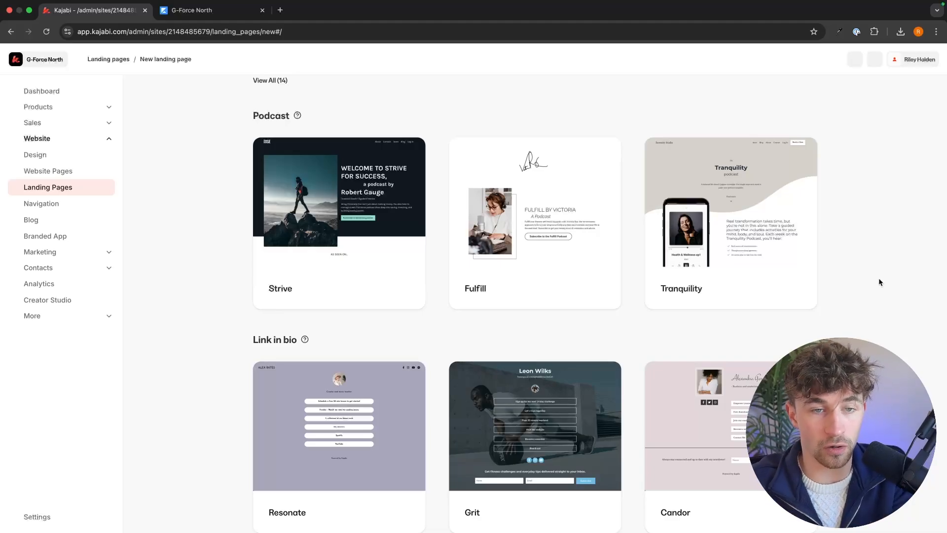
{"action": "scroll", "coordinate": [879, 282], "scroll_direction": "down", "scroll_amount": 8}
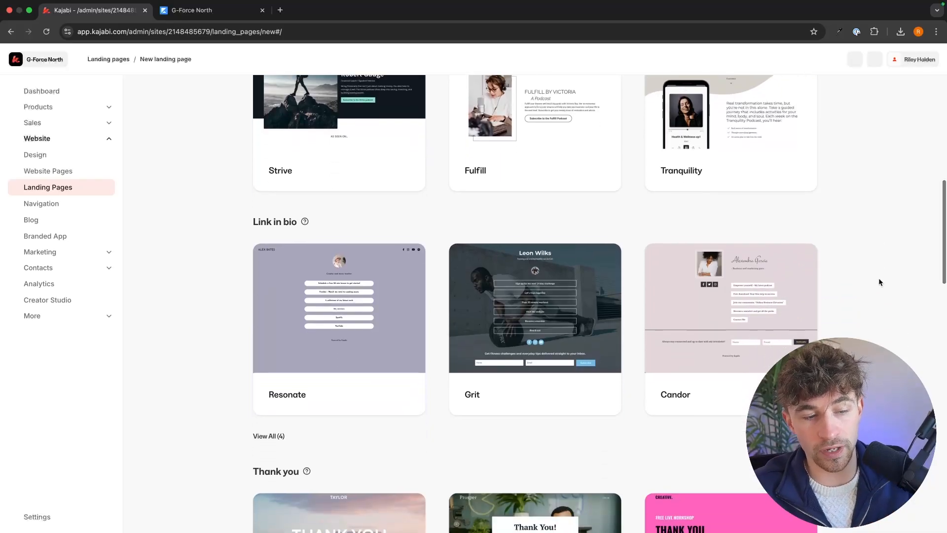
{"action": "scroll", "coordinate": [879, 282], "scroll_direction": "down", "scroll_amount": 6}
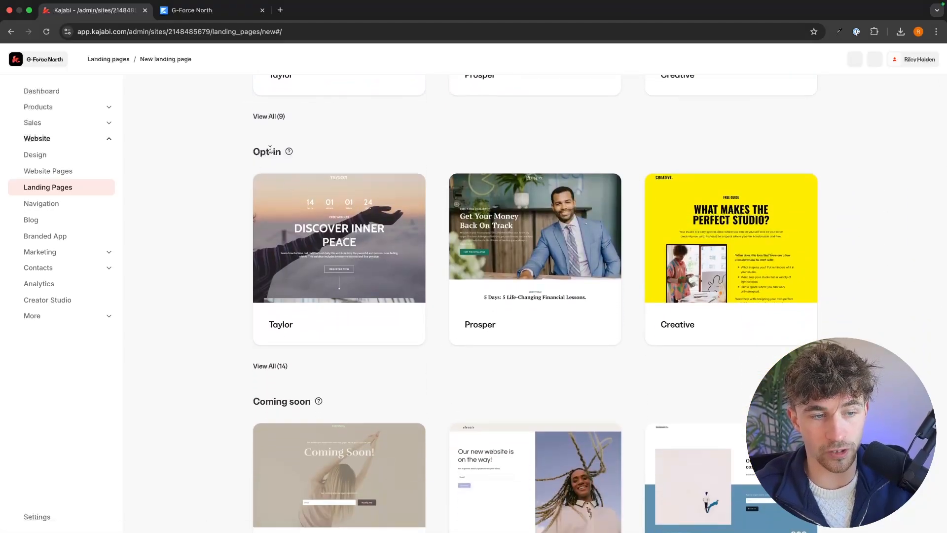
{"action": "left_click", "coordinate": [271, 367]}
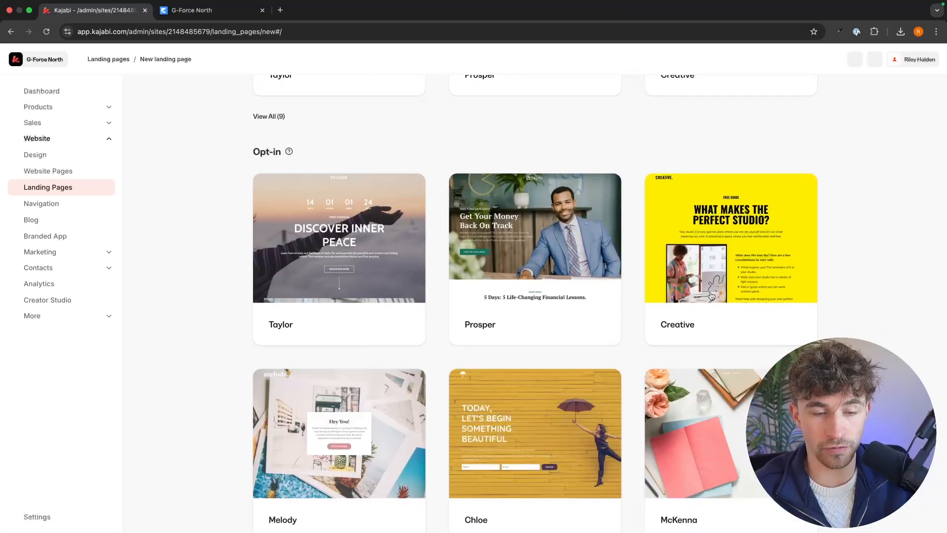
Step: Look through the Opt-in templates and open the preview of the Creative template
{"action": "scroll", "coordinate": [852, 255], "scroll_direction": "down", "scroll_amount": 4}
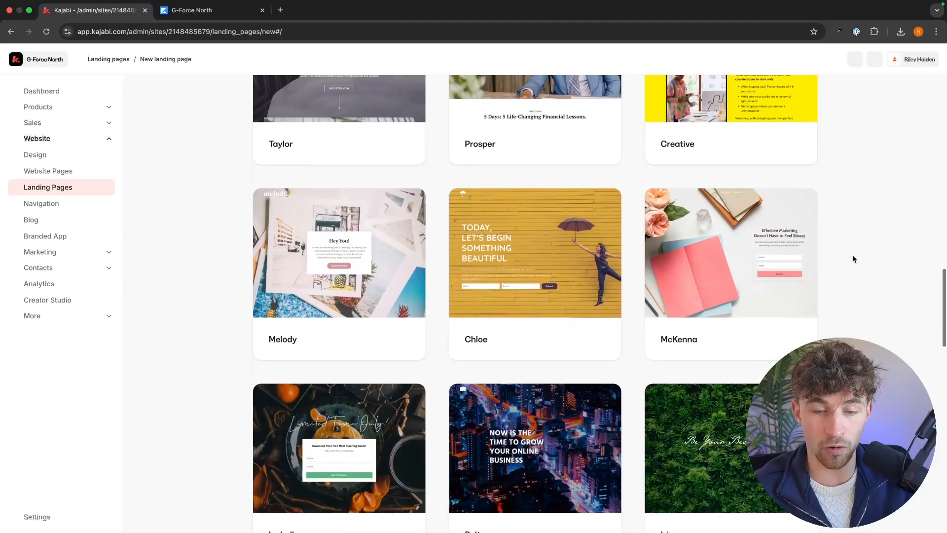
{"action": "scroll", "coordinate": [853, 259], "scroll_direction": "down", "scroll_amount": 1}
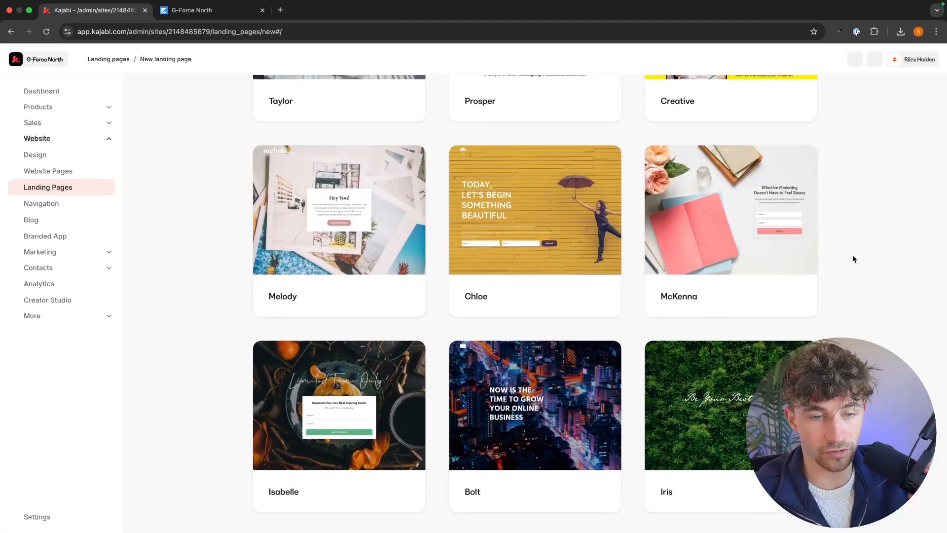
{"action": "scroll", "coordinate": [854, 258], "scroll_direction": "up", "scroll_amount": 3}
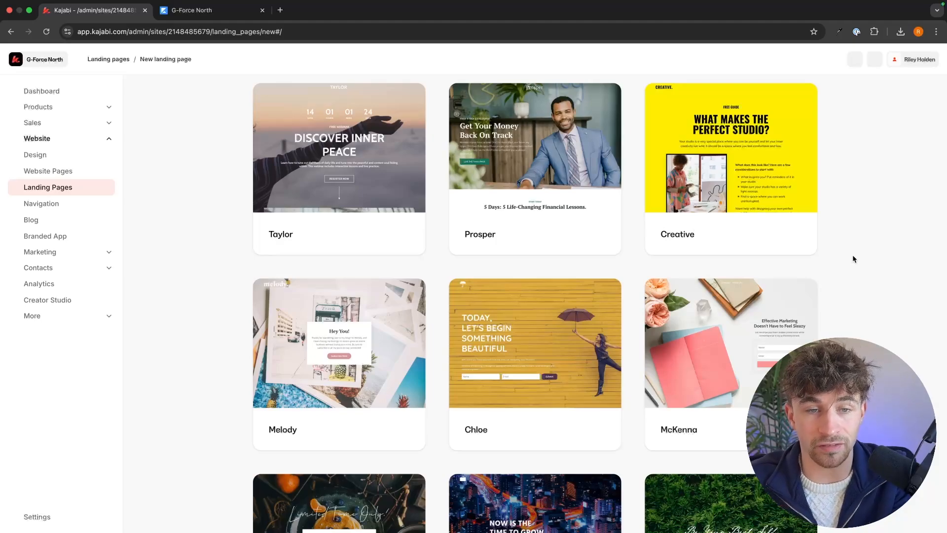
{"action": "scroll", "coordinate": [854, 258], "scroll_direction": "down", "scroll_amount": 3}
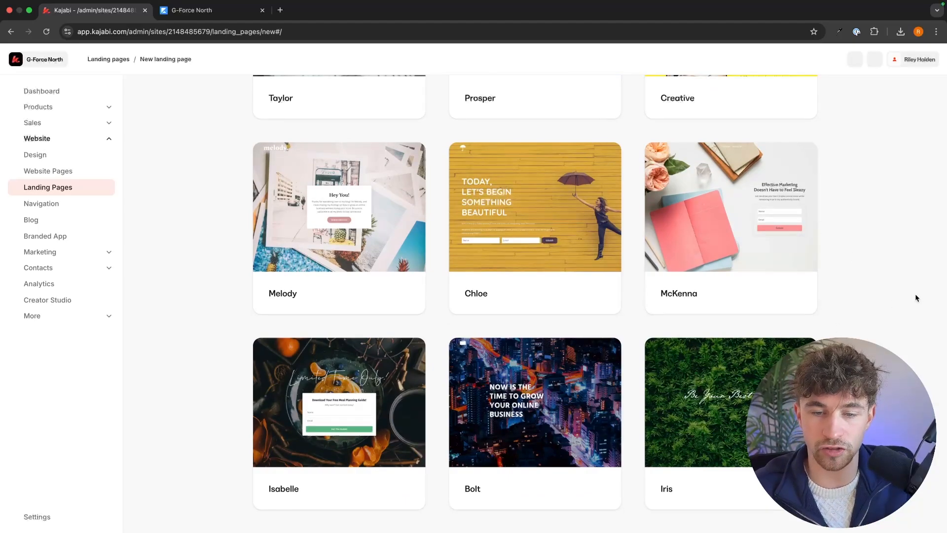
{"action": "scroll", "coordinate": [915, 294], "scroll_direction": "up", "scroll_amount": 1}
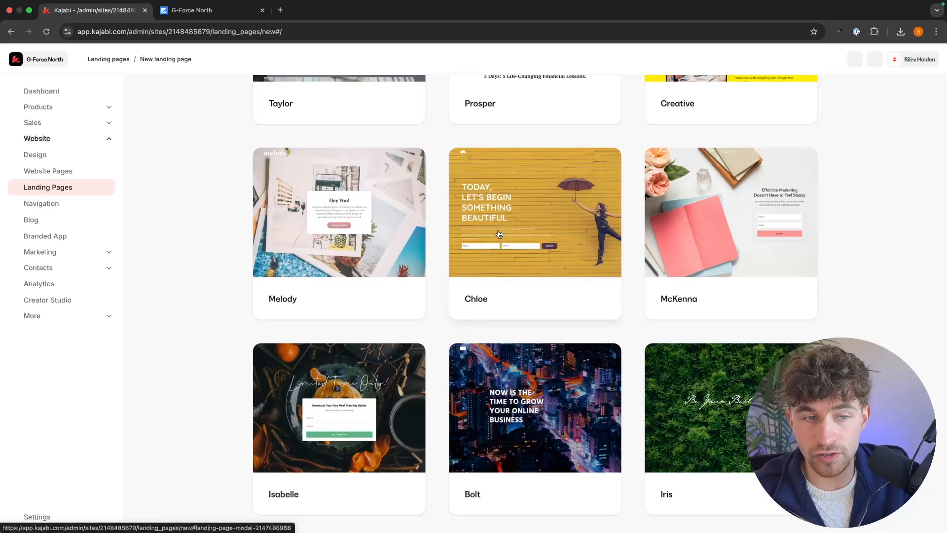
{"action": "scroll", "coordinate": [884, 228], "scroll_direction": "up", "scroll_amount": 3}
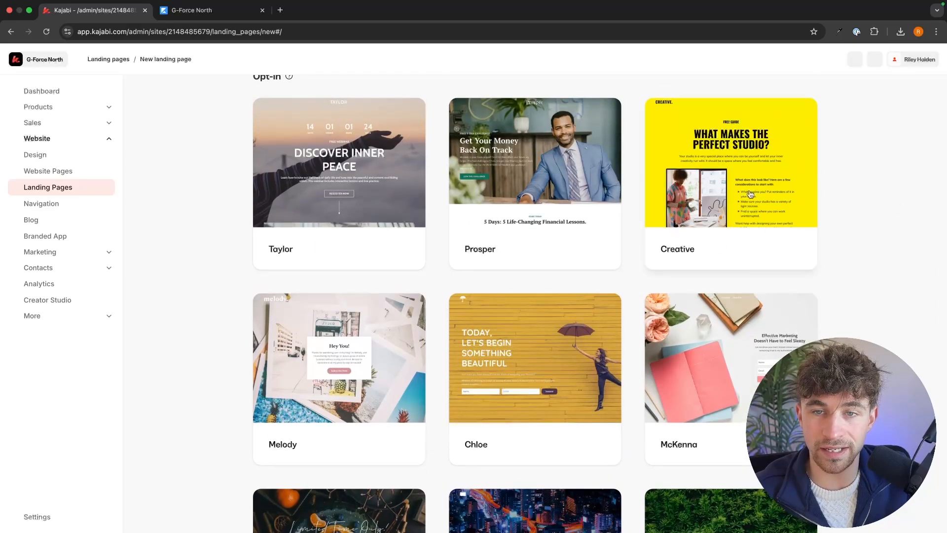
{"action": "left_click", "coordinate": [762, 154]}
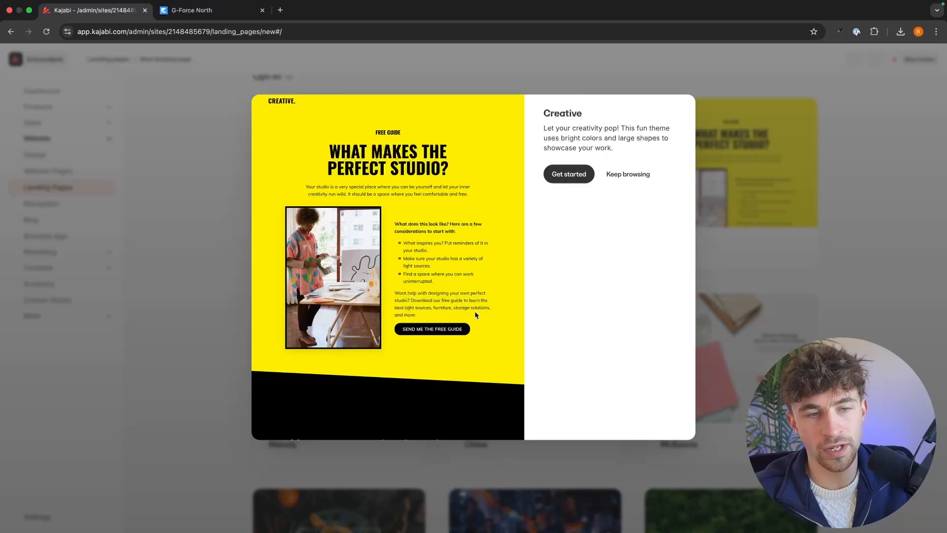
Step: Review the Creative template's preview and create a landing page from it titled "Marketing Ebook Lead Magnet Page"
{"action": "scroll", "coordinate": [474, 311], "scroll_direction": "down", "scroll_amount": 10}
{"action": "scroll", "coordinate": [475, 315], "scroll_direction": "down", "scroll_amount": 4}
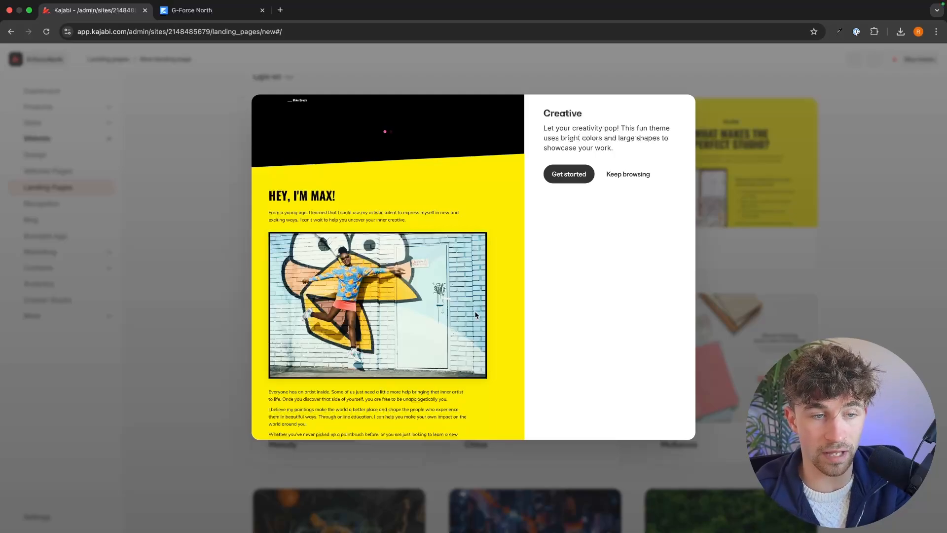
{"action": "scroll", "coordinate": [459, 322], "scroll_direction": "down", "scroll_amount": 10}
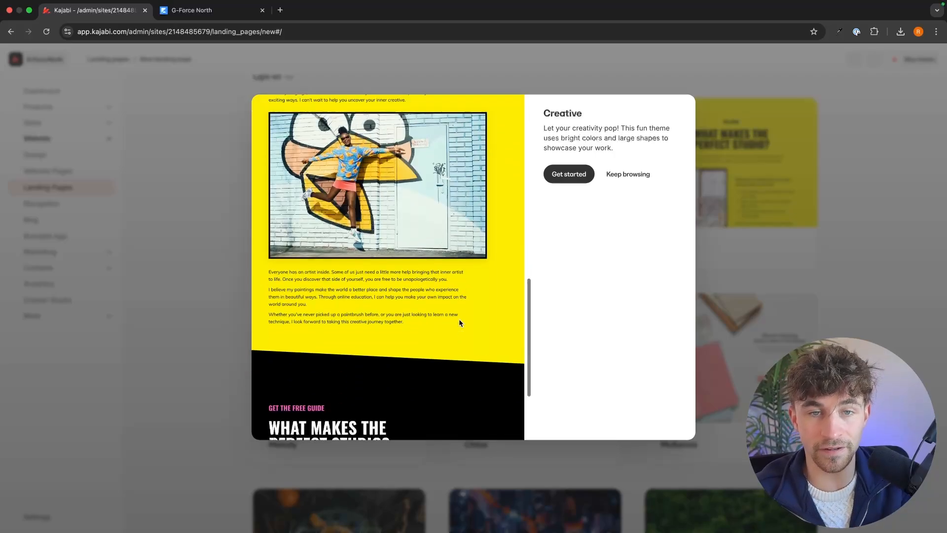
{"action": "scroll", "coordinate": [458, 319], "scroll_direction": "up", "scroll_amount": 2}
{"action": "left_click", "coordinate": [569, 174]}
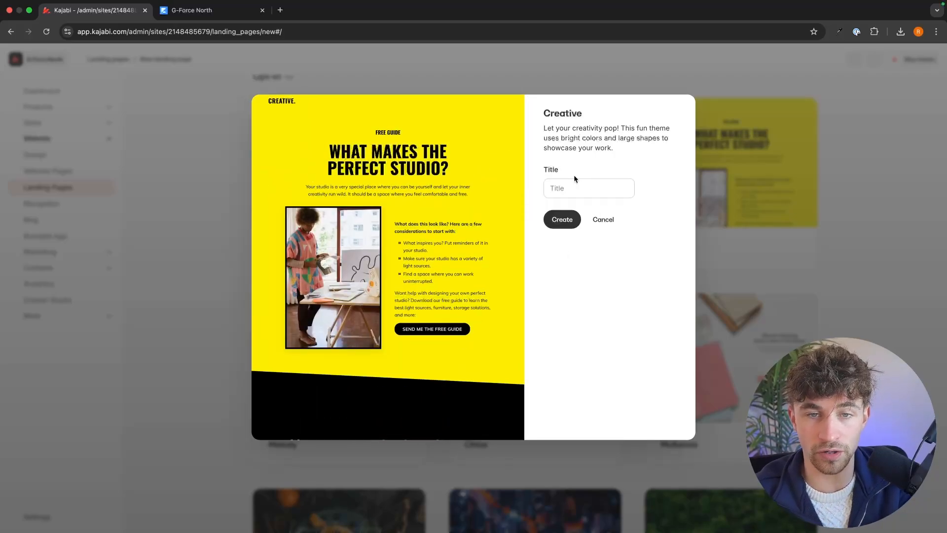
{"action": "left_click", "coordinate": [573, 182]}
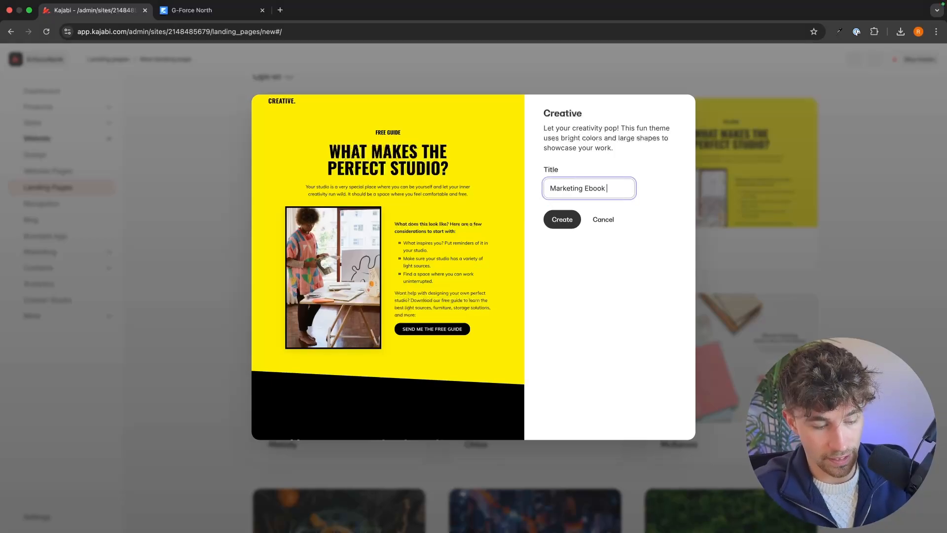
{"action": "type", "text": "Marketing Ebook Lead Magnet Page"}
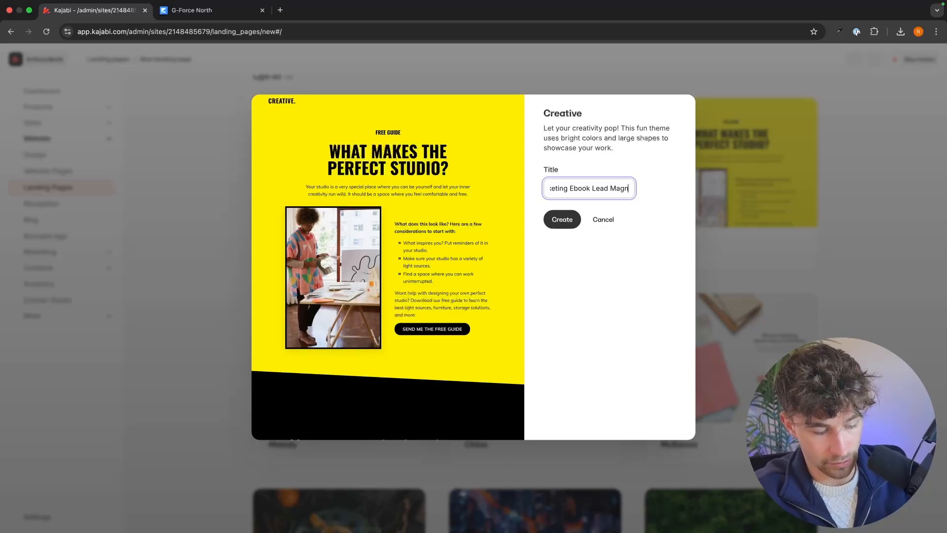
{"action": "left_click", "coordinate": [560, 218]}
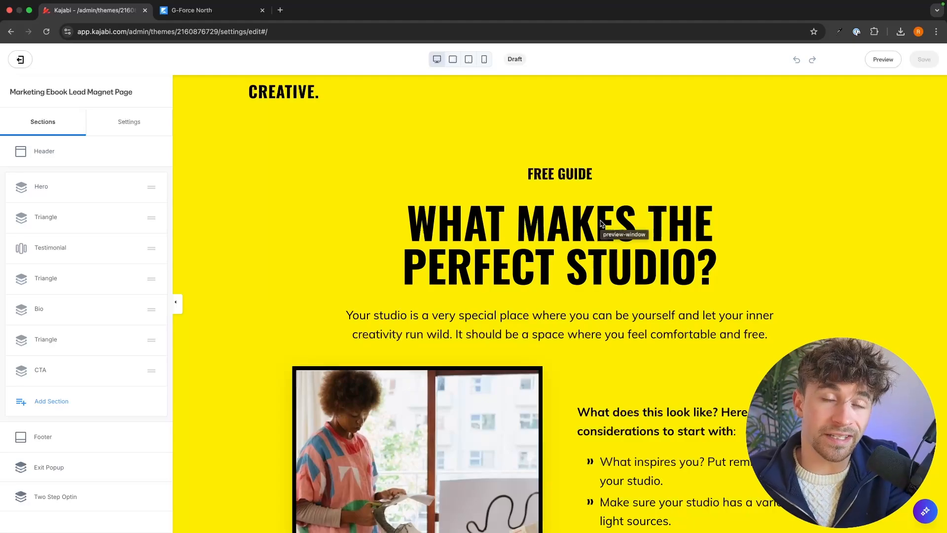
Step: Examine the new page from the hero down through the testimonial and bio, comparing its content with the list of sections
{"action": "scroll", "coordinate": [600, 223], "scroll_direction": "down", "scroll_amount": 15}
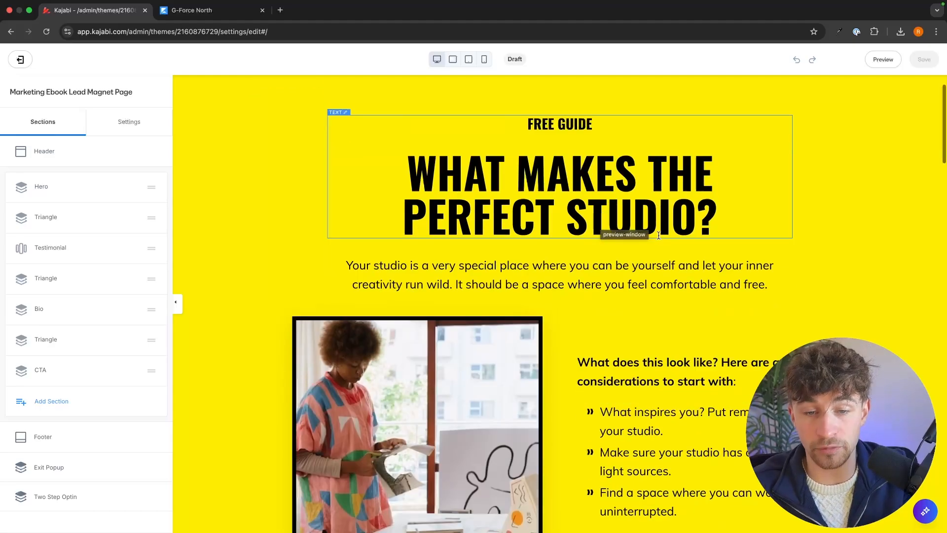
{"action": "scroll", "coordinate": [576, 356], "scroll_direction": "down", "scroll_amount": 6}
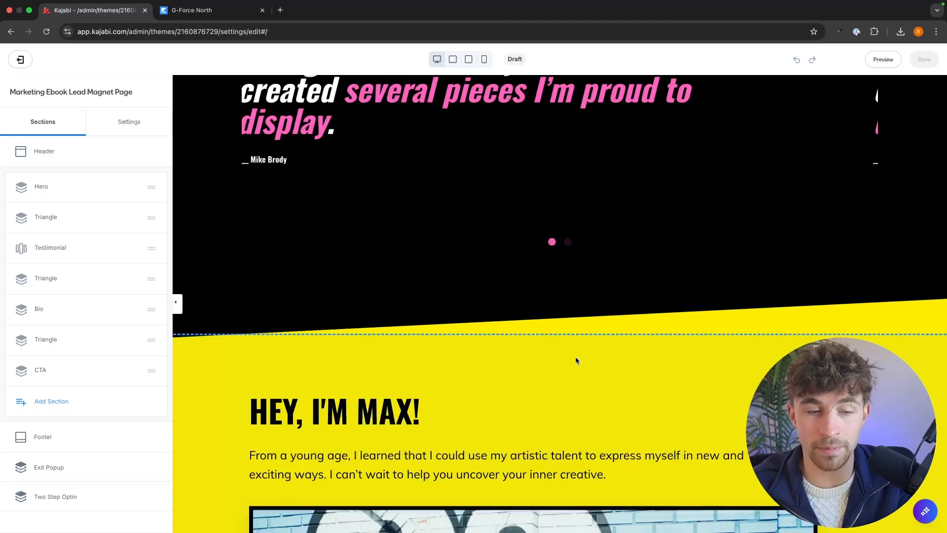
{"action": "scroll", "coordinate": [575, 356], "scroll_direction": "down", "scroll_amount": 10}
{"action": "scroll", "coordinate": [706, 333], "scroll_direction": "up", "scroll_amount": 15}
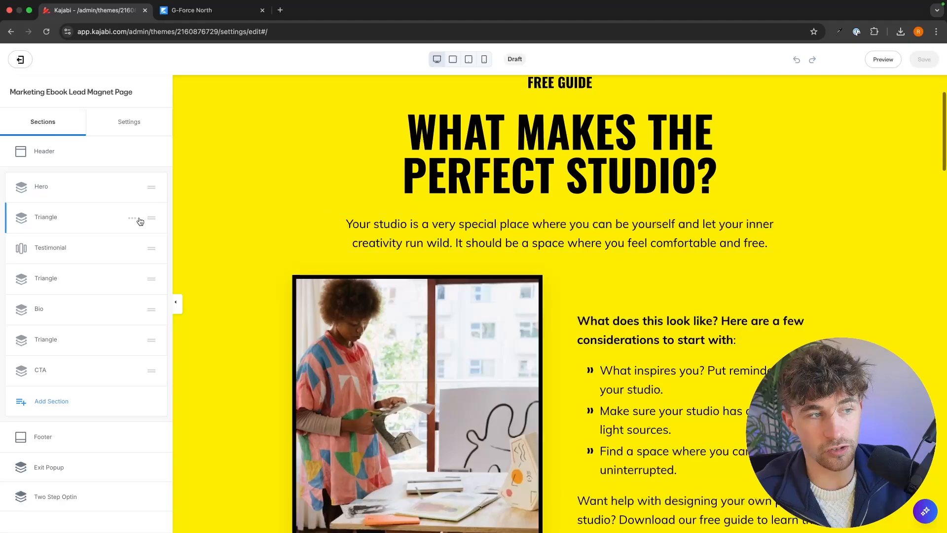
{"action": "scroll", "coordinate": [99, 226], "scroll_direction": "down", "scroll_amount": 1}
{"action": "scroll", "coordinate": [317, 254], "scroll_direction": "down", "scroll_amount": 7}
{"action": "scroll", "coordinate": [317, 254], "scroll_direction": "down", "scroll_amount": 5}
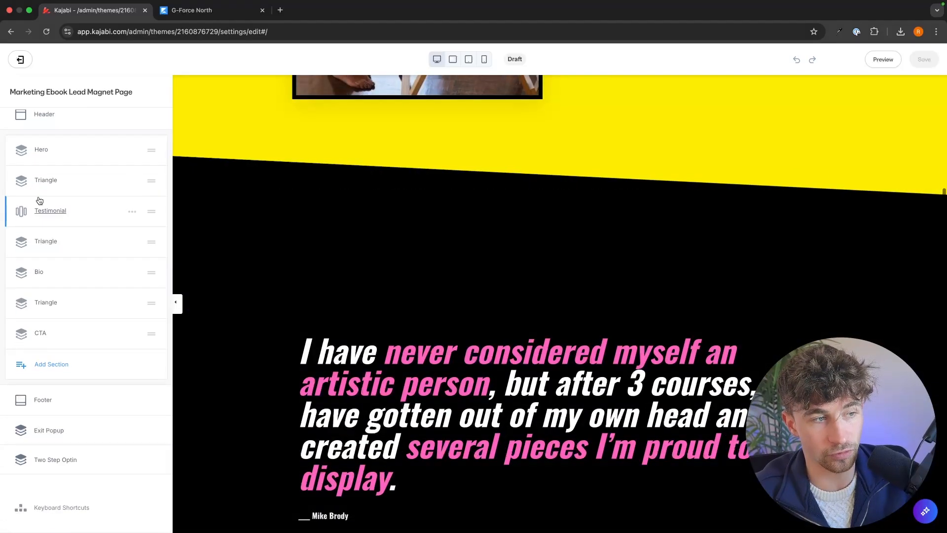
{"action": "scroll", "coordinate": [72, 208], "scroll_direction": "up", "scroll_amount": 1}
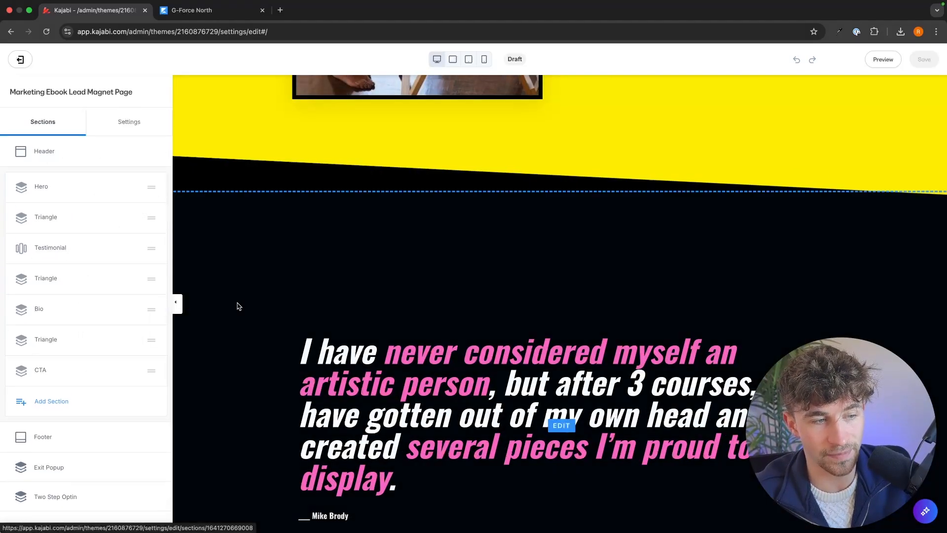
{"action": "scroll", "coordinate": [238, 304], "scroll_direction": "down", "scroll_amount": 5}
{"action": "scroll", "coordinate": [238, 303], "scroll_direction": "up", "scroll_amount": 10}
{"action": "scroll", "coordinate": [237, 306], "scroll_direction": "up", "scroll_amount": 2}
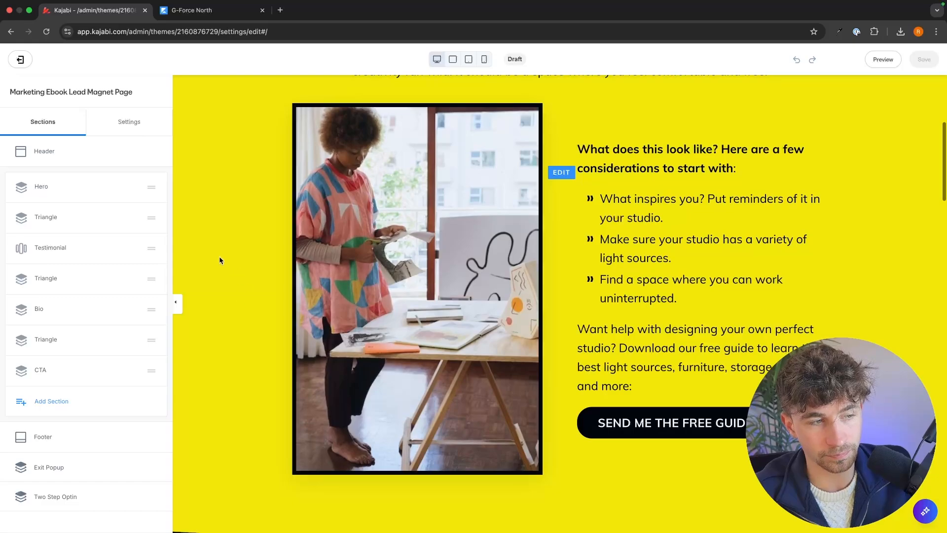
{"action": "scroll", "coordinate": [76, 242], "scroll_direction": "down", "scroll_amount": 1}
{"action": "scroll", "coordinate": [244, 279], "scroll_direction": "down", "scroll_amount": 10}
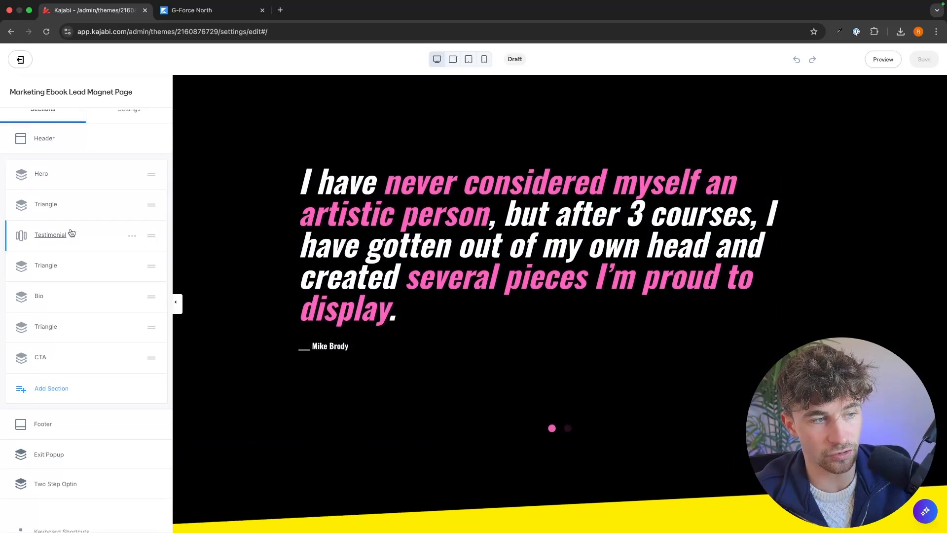
Step: Delete the Testimonial section, the Triangle section directly below it and the Bio section from the landing page
{"action": "left_click", "coordinate": [131, 236]}
{"action": "left_click", "coordinate": [132, 303]}
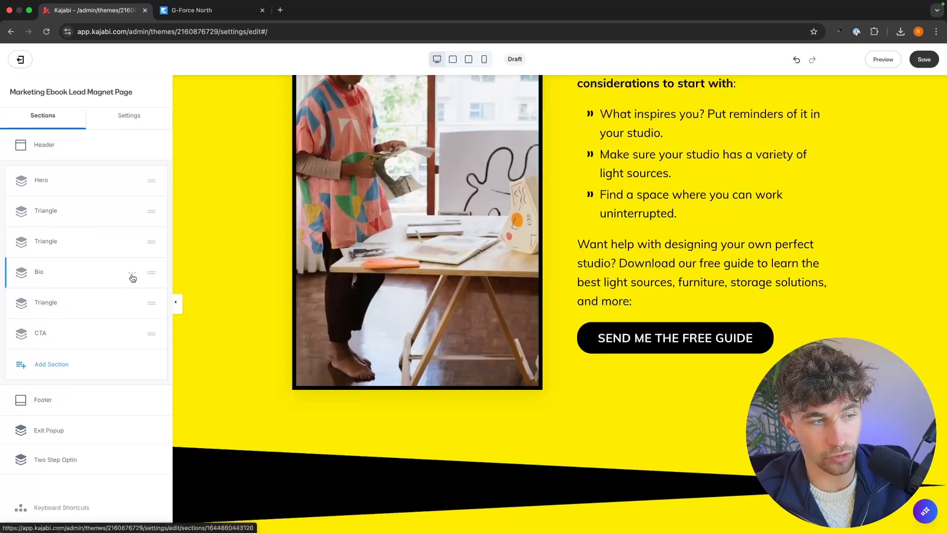
{"action": "left_click", "coordinate": [131, 241]}
{"action": "left_click", "coordinate": [117, 309]}
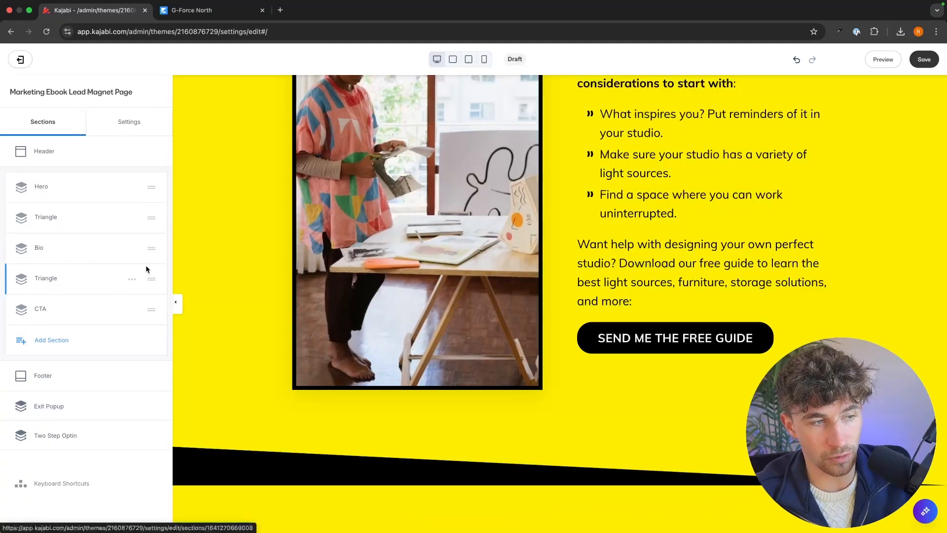
{"action": "left_click", "coordinate": [132, 248]}
{"action": "left_click", "coordinate": [118, 315]}
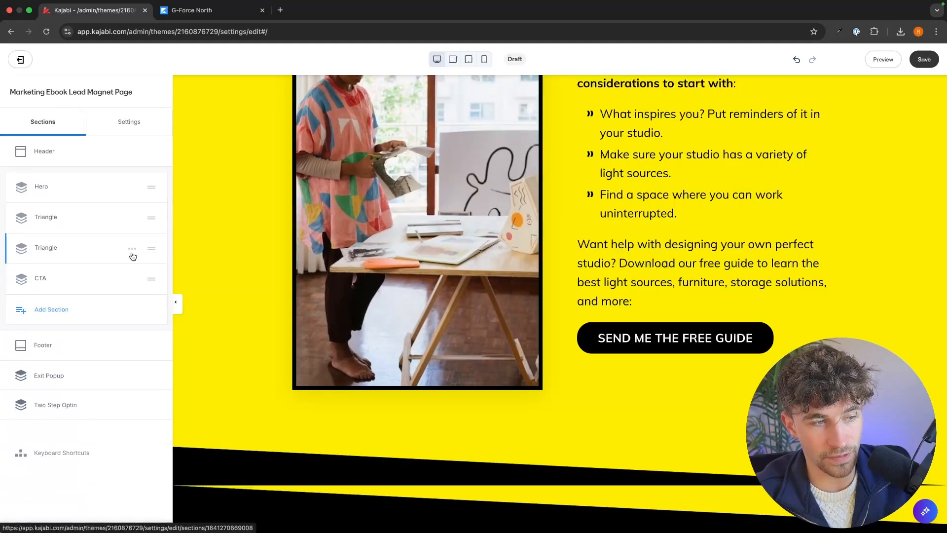
Step: Delete the Triangle section directly above the CTA and the CTA section itself, keeping Hero and the first Triangle
{"action": "left_click", "coordinate": [131, 248]}
{"action": "left_click", "coordinate": [53, 284]}
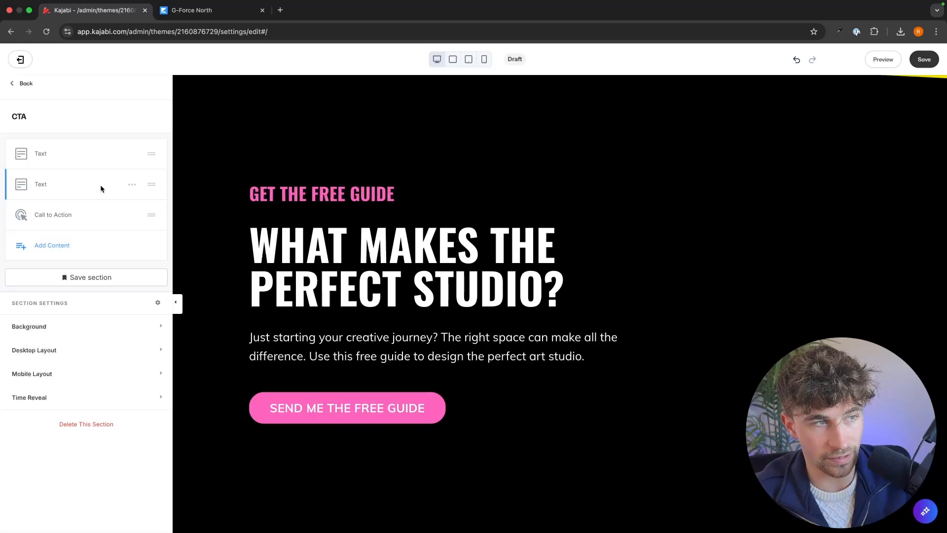
{"action": "left_click", "coordinate": [27, 84]}
{"action": "left_click", "coordinate": [132, 248]}
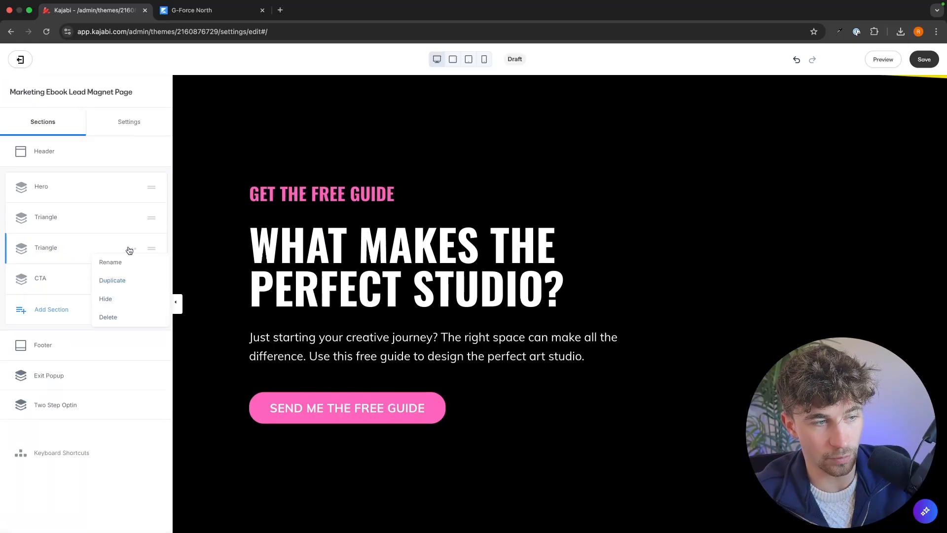
{"action": "left_click", "coordinate": [136, 321]}
{"action": "left_click", "coordinate": [132, 249]}
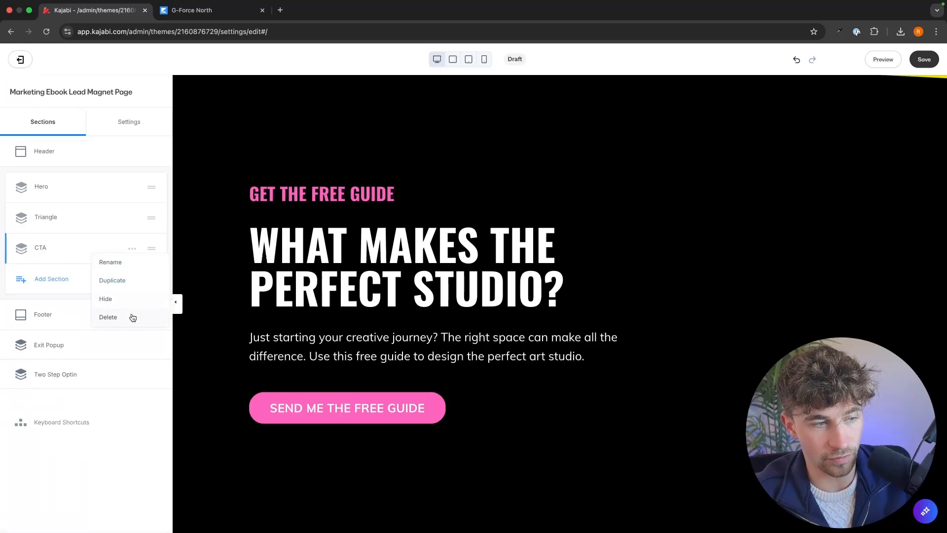
{"action": "left_click", "coordinate": [131, 317]}
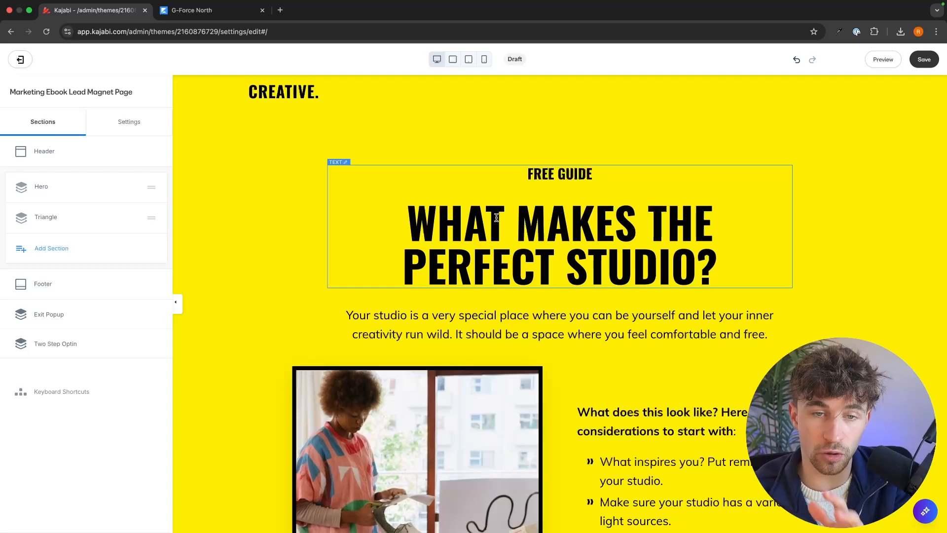
Step: Examine the Hero section's headline text block and the settings of its image block
{"action": "triple_click", "coordinate": [497, 218]}
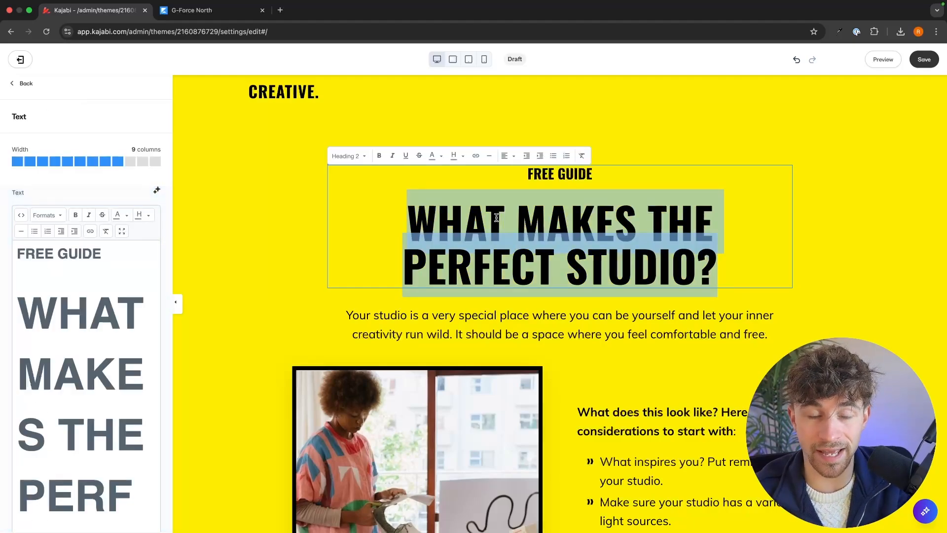
{"action": "left_click", "coordinate": [842, 168]}
{"action": "scroll", "coordinate": [842, 167], "scroll_direction": "down", "scroll_amount": 3}
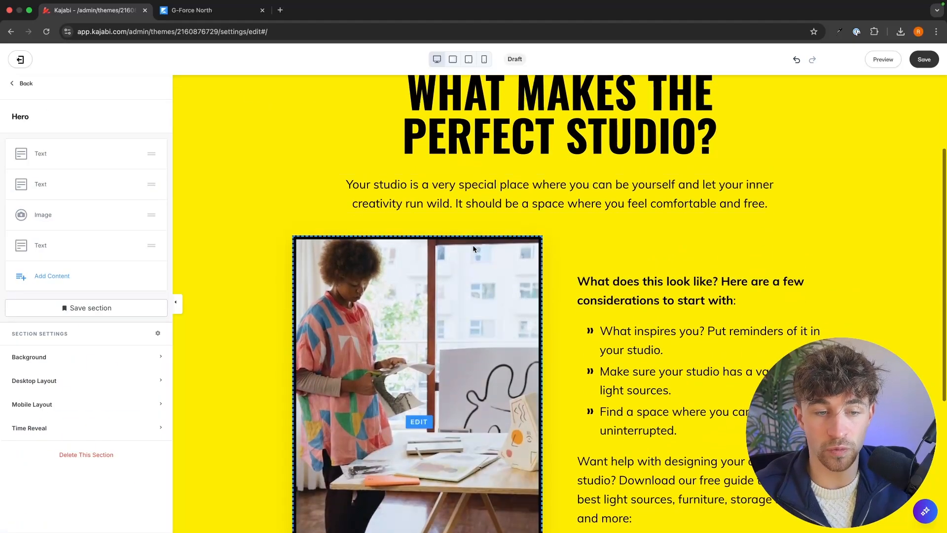
{"action": "left_click", "coordinate": [449, 293]}
{"action": "scroll", "coordinate": [501, 236], "scroll_direction": "down", "scroll_amount": 2}
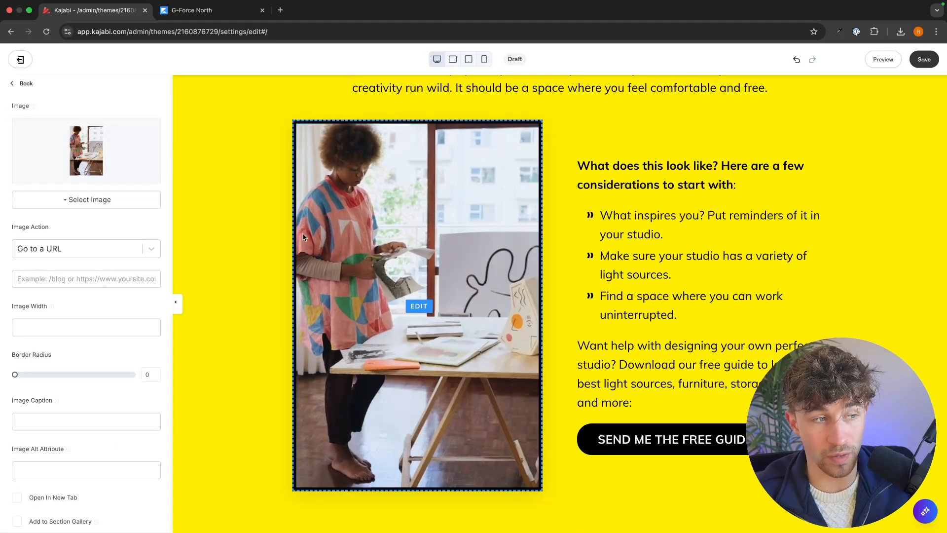
{"action": "left_click", "coordinate": [202, 203]}
{"action": "scroll", "coordinate": [202, 203], "scroll_direction": "up", "scroll_amount": 4}
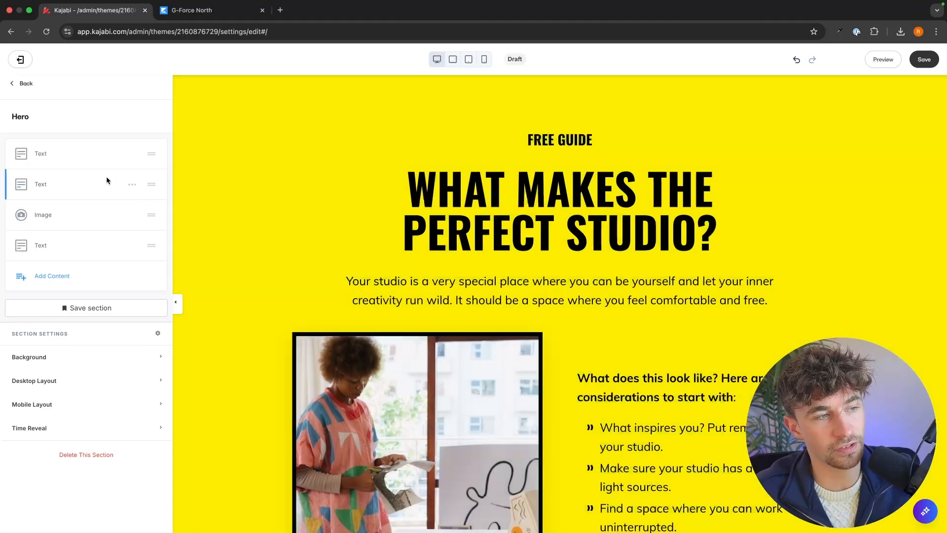
Step: Browse the content block types that can be added to the Hero section, from Accordion to Video Embed
{"action": "left_click", "coordinate": [58, 279]}
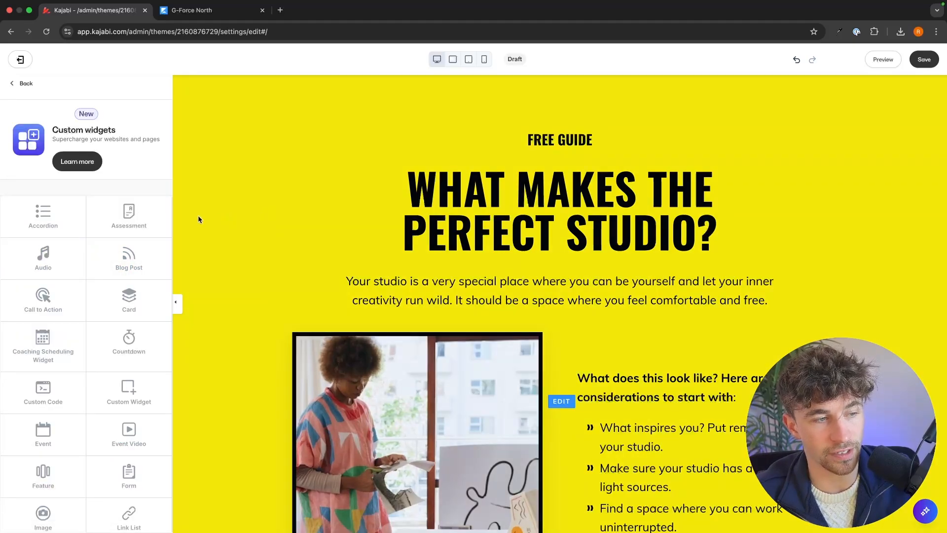
{"action": "scroll", "coordinate": [78, 321], "scroll_direction": "down", "scroll_amount": 1}
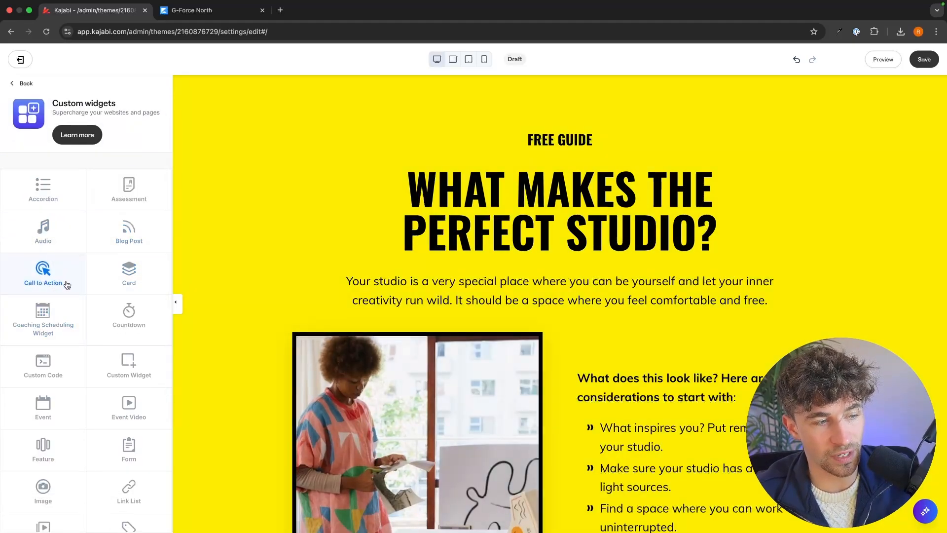
{"action": "scroll", "coordinate": [114, 276], "scroll_direction": "down", "scroll_amount": 3}
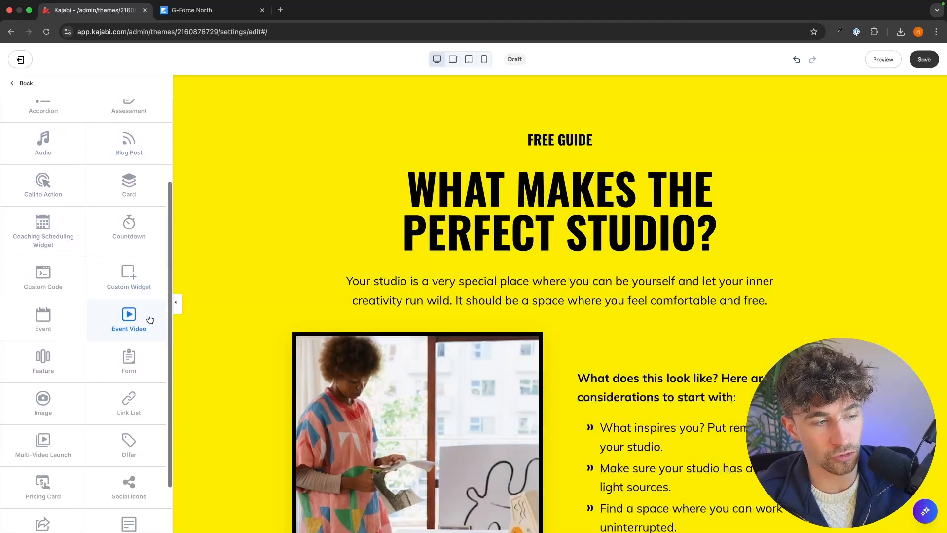
{"action": "scroll", "coordinate": [150, 320], "scroll_direction": "down", "scroll_amount": 2}
{"action": "scroll", "coordinate": [642, 315], "scroll_direction": "down", "scroll_amount": 3}
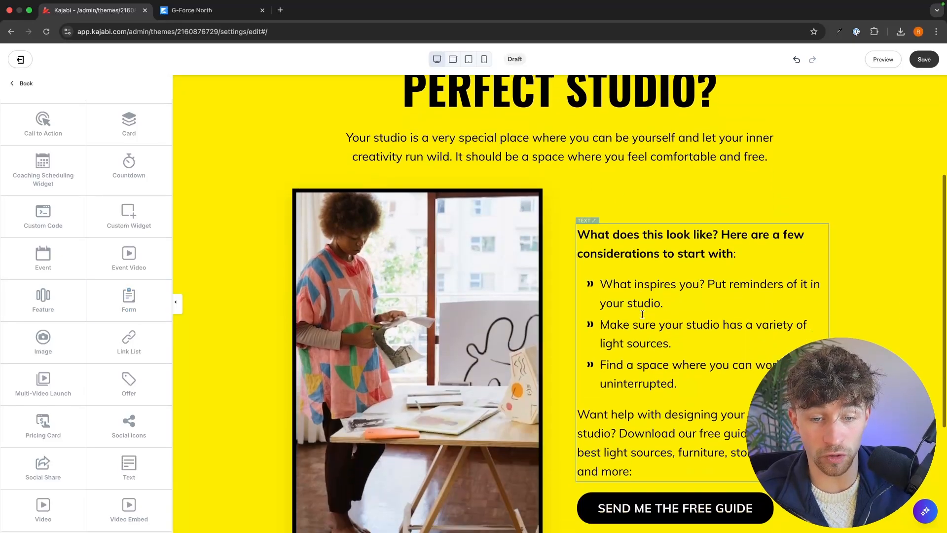
{"action": "scroll", "coordinate": [726, 394], "scroll_direction": "down", "scroll_amount": 2}
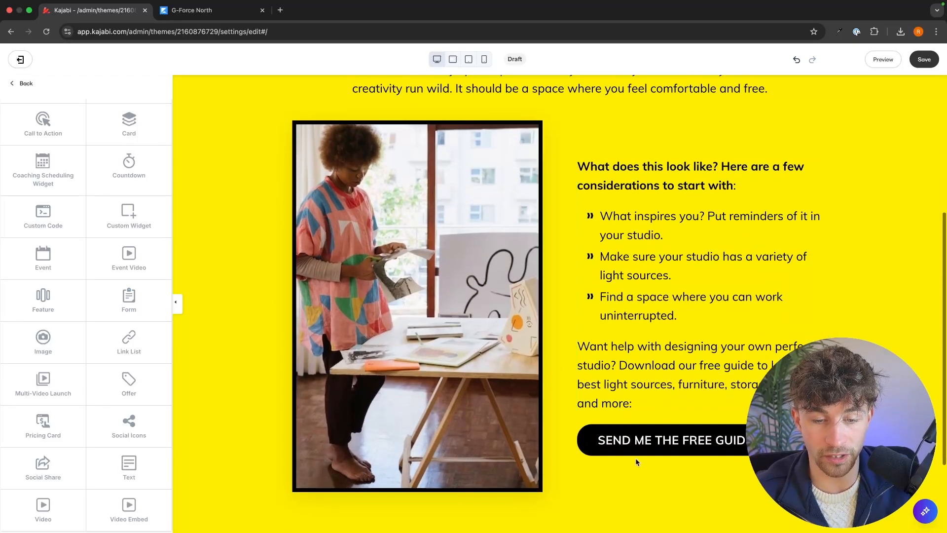
Step: Check the opt-in popup behind the SEND ME THE FREE GUIDE button in the hero and close it
{"action": "left_click", "coordinate": [725, 393]}
{"action": "left_click", "coordinate": [675, 445]}
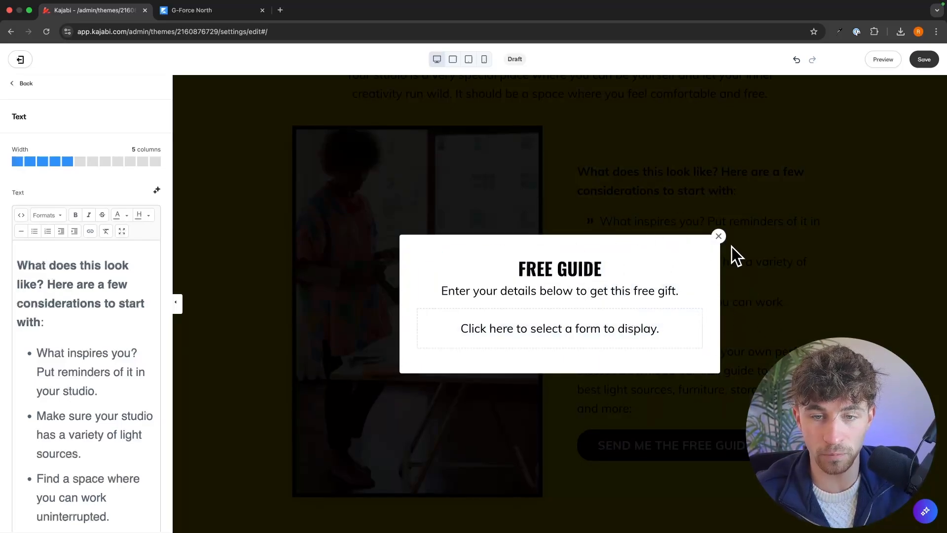
{"action": "left_click", "coordinate": [720, 237]}
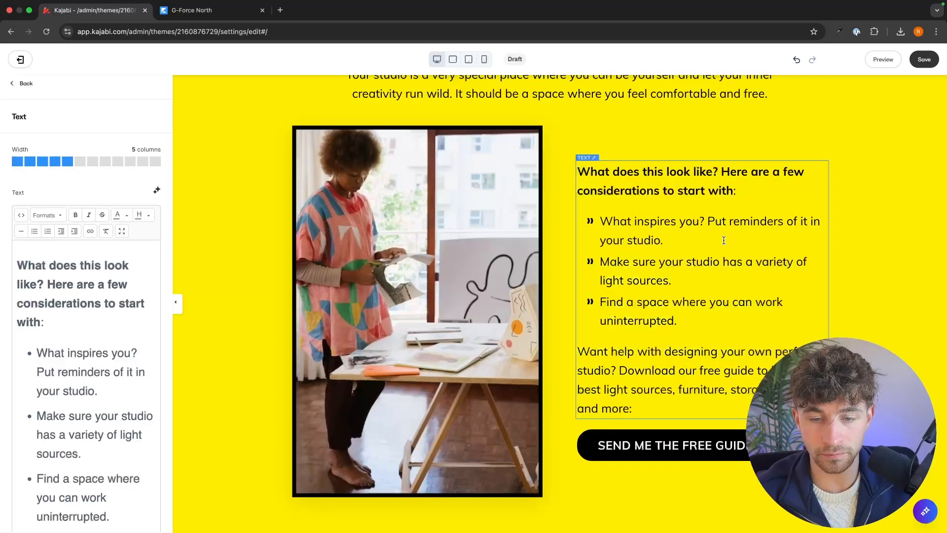
{"action": "left_click", "coordinate": [242, 284]}
{"action": "scroll", "coordinate": [248, 275], "scroll_direction": "up", "scroll_amount": 3}
{"action": "scroll", "coordinate": [630, 292], "scroll_direction": "down", "scroll_amount": 4}
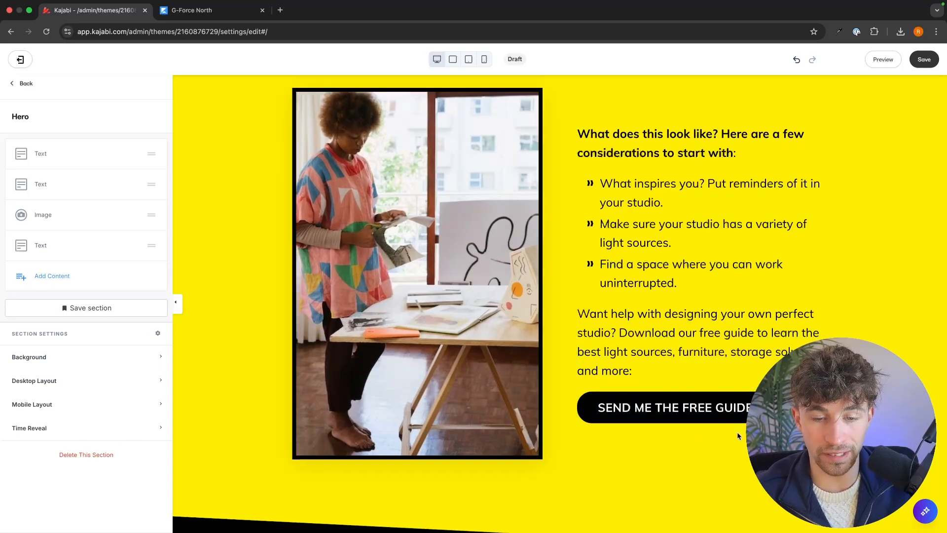
{"action": "scroll", "coordinate": [401, 268], "scroll_direction": "up", "scroll_amount": 4}
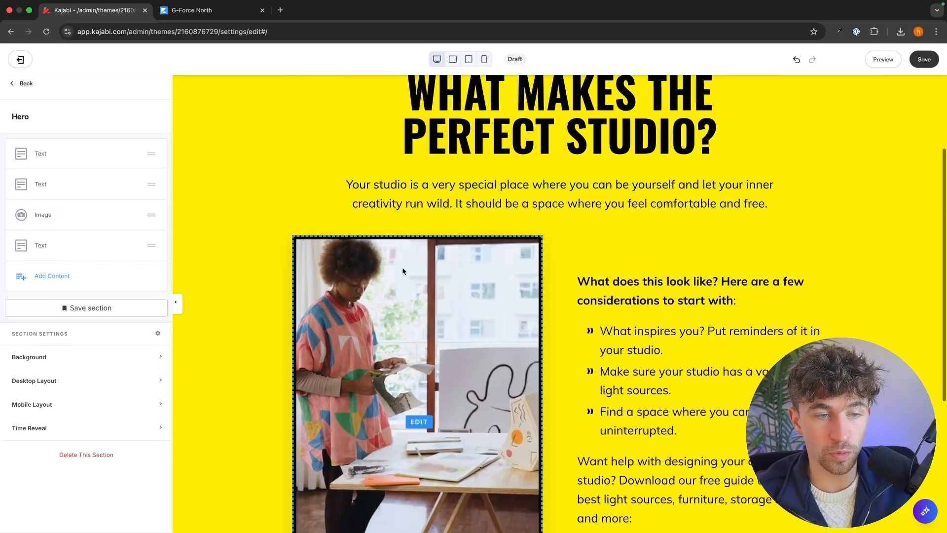
Step: Examine the hero image's block settings, including its layout, overlay, animation and time reveal options
{"action": "left_click", "coordinate": [401, 268]}
{"action": "scroll", "coordinate": [121, 300], "scroll_direction": "down", "scroll_amount": 6}
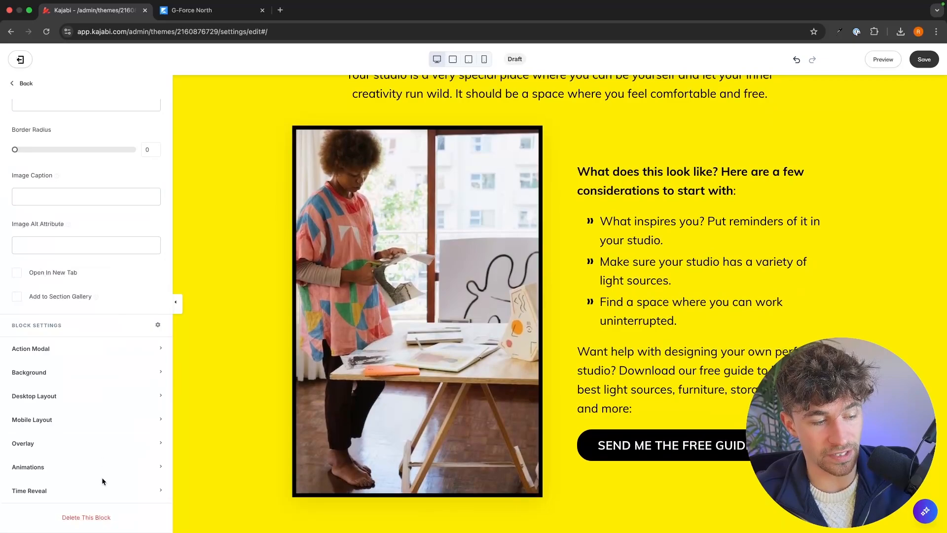
{"action": "left_click", "coordinate": [211, 401]}
{"action": "scroll", "coordinate": [211, 401], "scroll_direction": "up", "scroll_amount": 5}
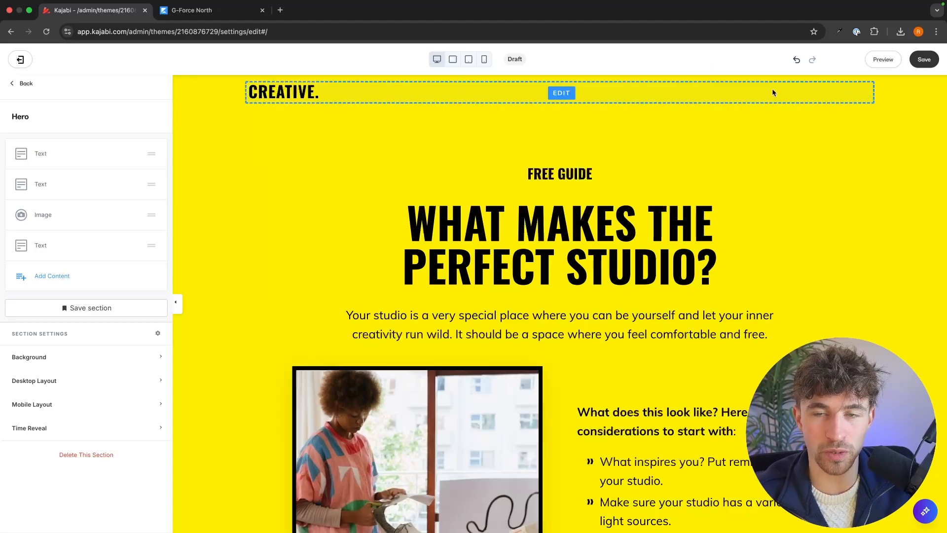
Step: Delete the CREATIVE logo block from the page header
{"action": "left_click", "coordinate": [743, 93]}
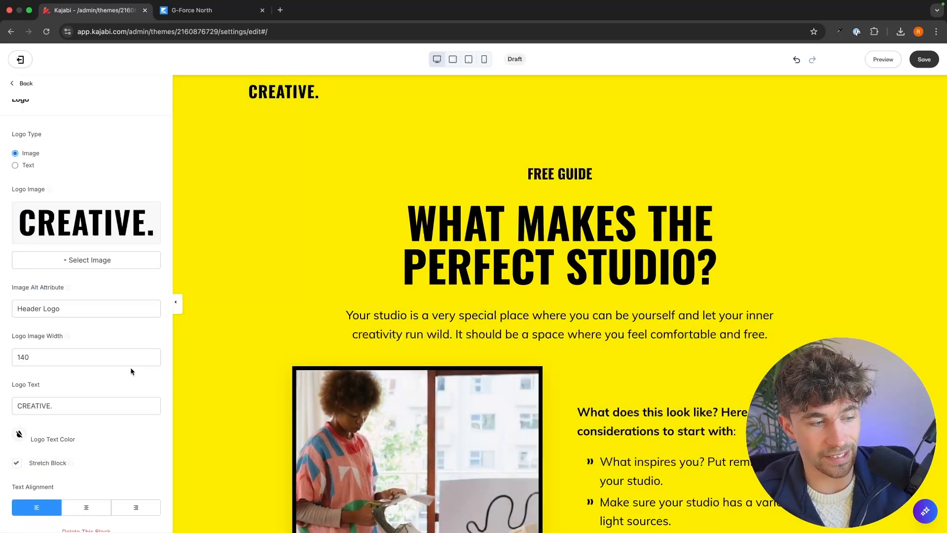
{"action": "scroll", "coordinate": [111, 373], "scroll_direction": "down", "scroll_amount": 1}
{"action": "left_click", "coordinate": [86, 517]}
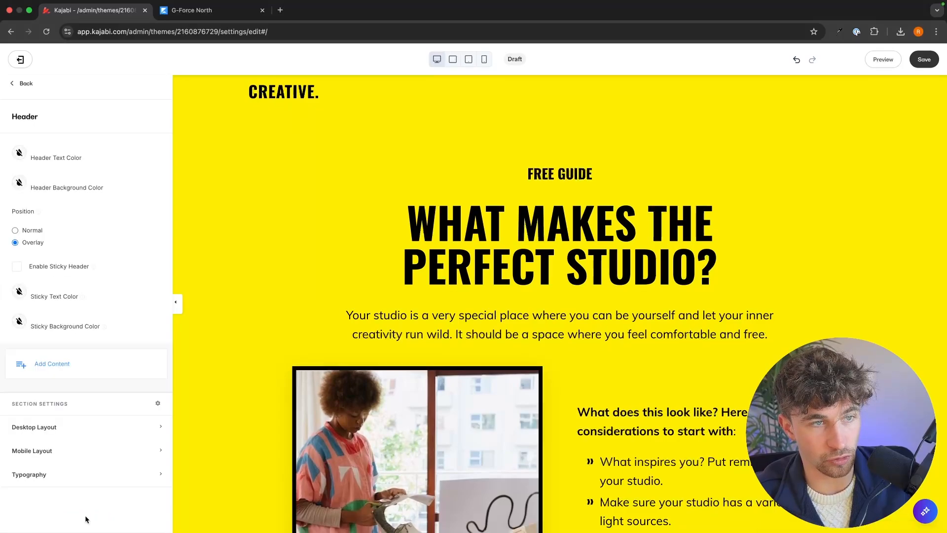
{"action": "left_click", "coordinate": [502, 122]}
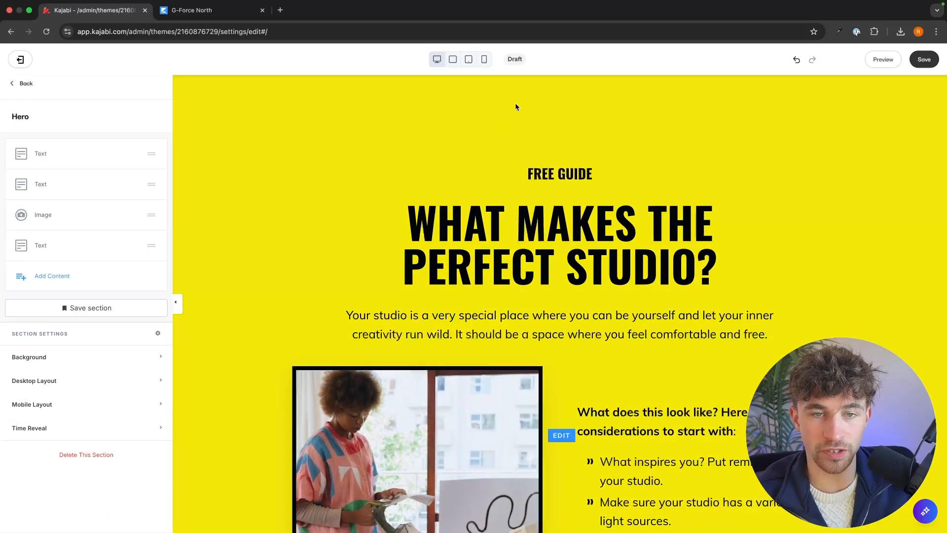
Step: Change the FREE GUIDE label above the hero headline to FREE DOWNLOAD
{"action": "scroll", "coordinate": [515, 102], "scroll_direction": "down", "scroll_amount": 1}
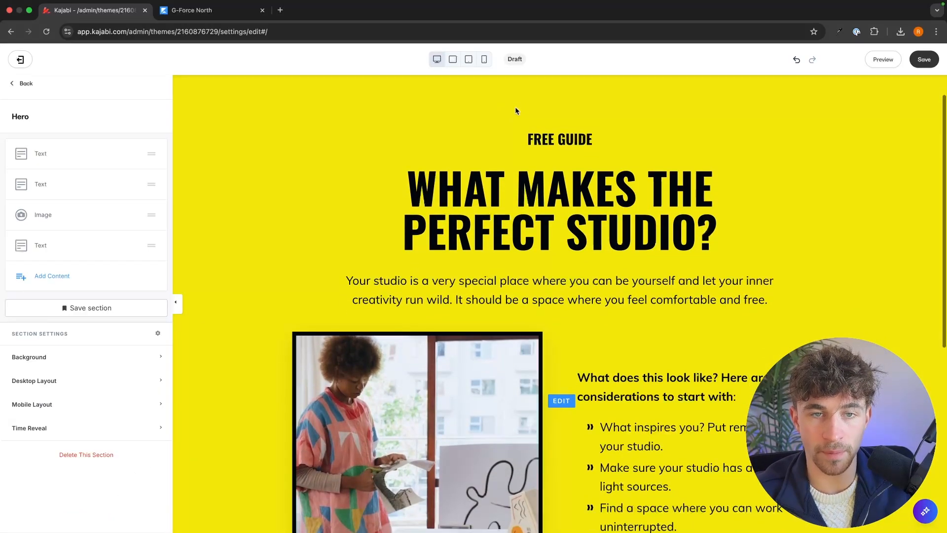
{"action": "left_click", "coordinate": [561, 138]}
{"action": "triple_click", "coordinate": [583, 139]}
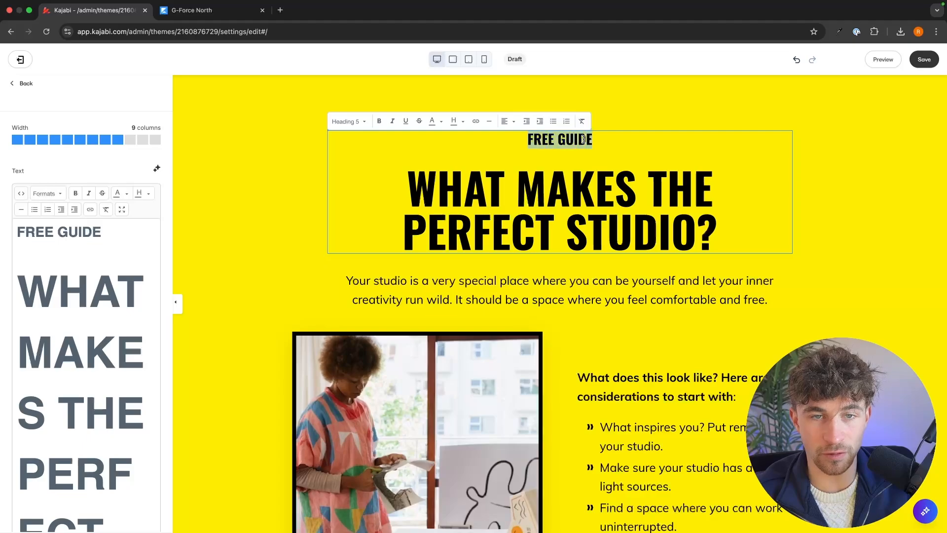
{"action": "left_click", "coordinate": [474, 169]}
{"action": "scroll", "coordinate": [474, 170], "scroll_direction": "up", "scroll_amount": 1}
{"action": "scroll", "coordinate": [672, 262], "scroll_direction": "down", "scroll_amount": 1}
{"action": "left_click", "coordinate": [808, 269]}
{"action": "scroll", "coordinate": [809, 272], "scroll_direction": "down", "scroll_amount": 1}
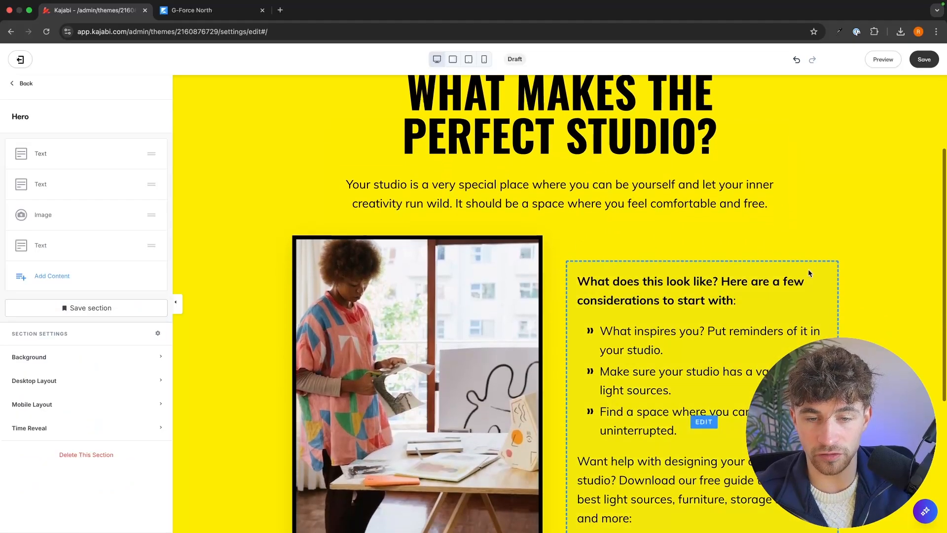
{"action": "scroll", "coordinate": [808, 273], "scroll_direction": "up", "scroll_amount": 3}
{"action": "left_click", "coordinate": [574, 167]}
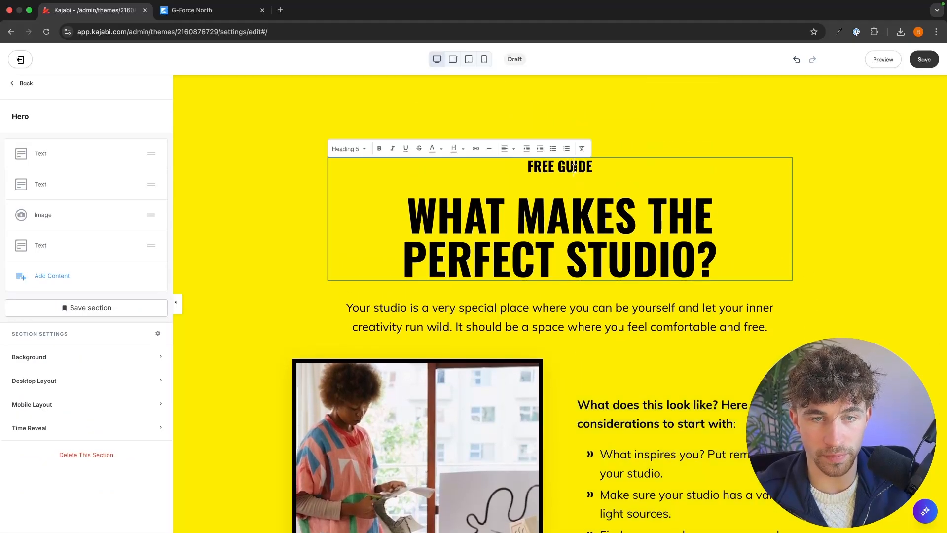
{"action": "left_click_drag", "start_coordinate": [96, 232], "coordinate": [23, 230]}
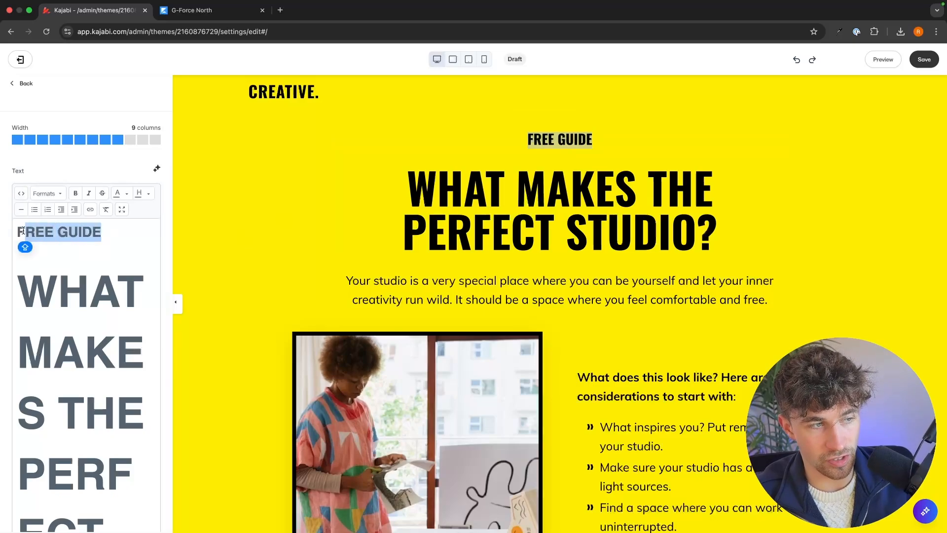
{"action": "type", "text": "FREE"}
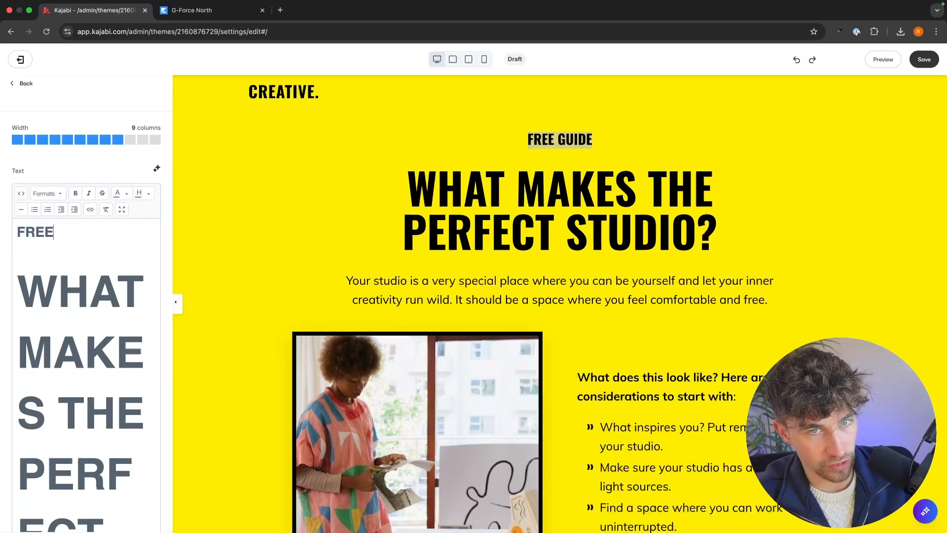
{"action": "type", "text": " DOWNLOAD"}
Step: Examine the hero's copy from the headline and intro paragraph down to the bullet list beside the image
{"action": "scroll", "coordinate": [146, 253], "scroll_direction": "down", "scroll_amount": 2}
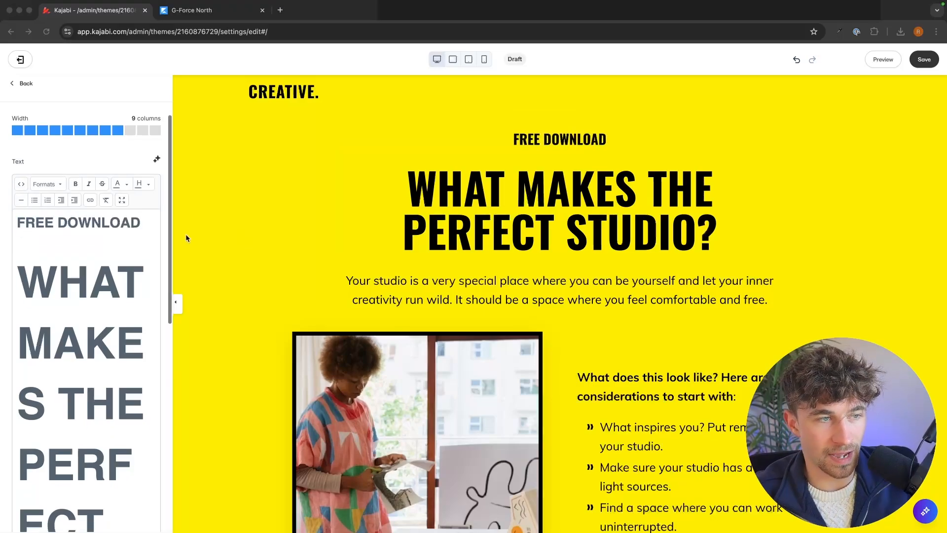
{"action": "scroll", "coordinate": [146, 254], "scroll_direction": "down", "scroll_amount": 5}
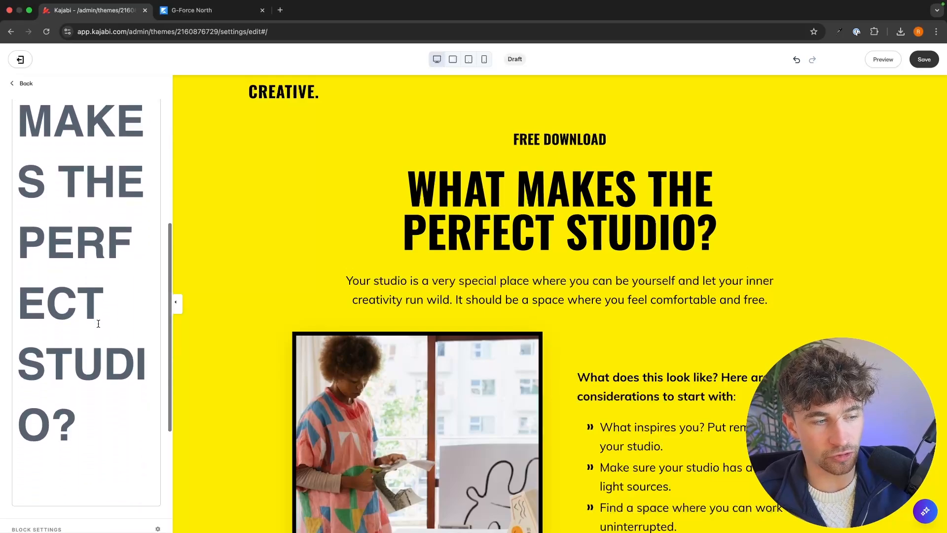
{"action": "left_click", "coordinate": [82, 398]}
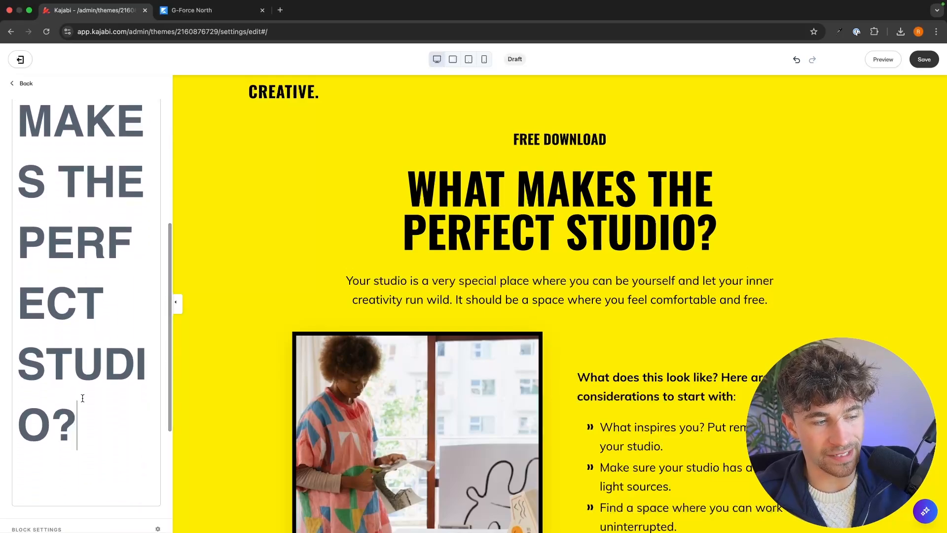
{"action": "double_click", "coordinate": [552, 217]}
{"action": "triple_click", "coordinate": [546, 218]}
{"action": "left_click", "coordinate": [545, 278]}
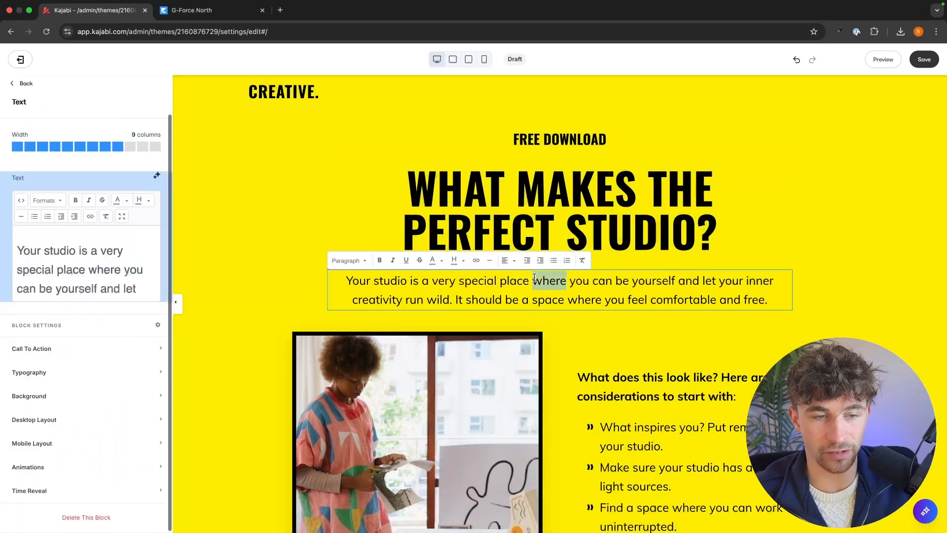
{"action": "left_click", "coordinate": [842, 223]}
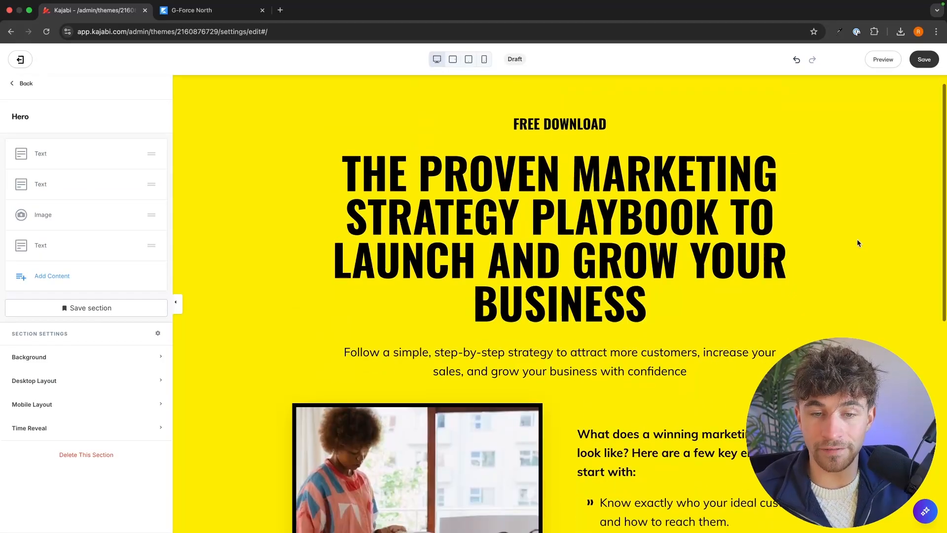
{"action": "scroll", "coordinate": [857, 239], "scroll_direction": "down", "scroll_amount": 3}
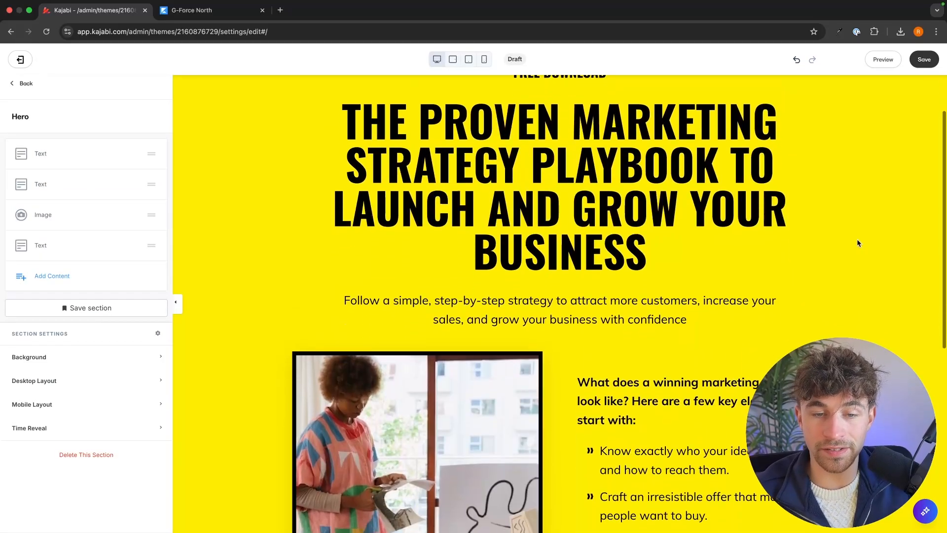
{"action": "scroll", "coordinate": [678, 195], "scroll_direction": "up", "scroll_amount": 2}
{"action": "scroll", "coordinate": [671, 247], "scroll_direction": "down", "scroll_amount": 3}
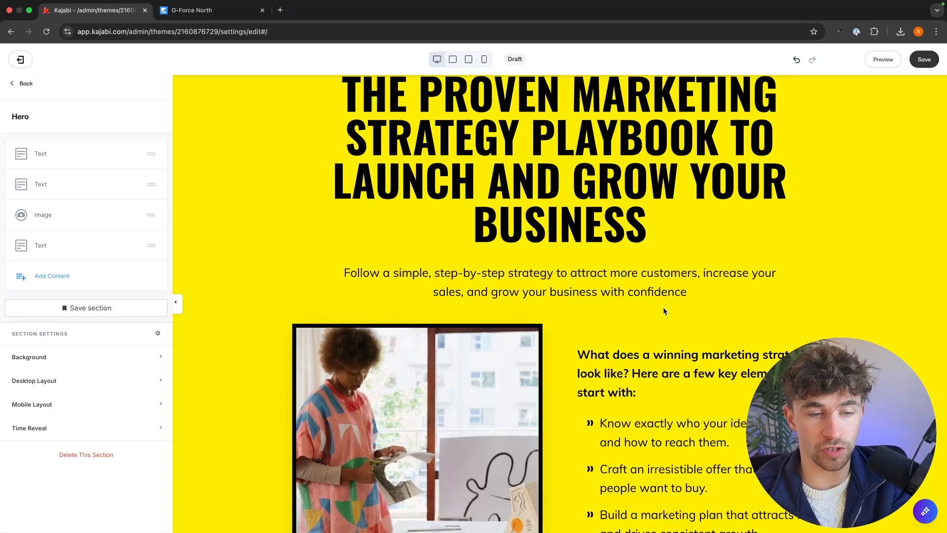
Step: Replace the hero's photo by uploading the Marketing Strategy book stack PNG from the Downloads folder
{"action": "scroll", "coordinate": [663, 310], "scroll_direction": "down", "scroll_amount": 5}
{"action": "left_click", "coordinate": [434, 280]}
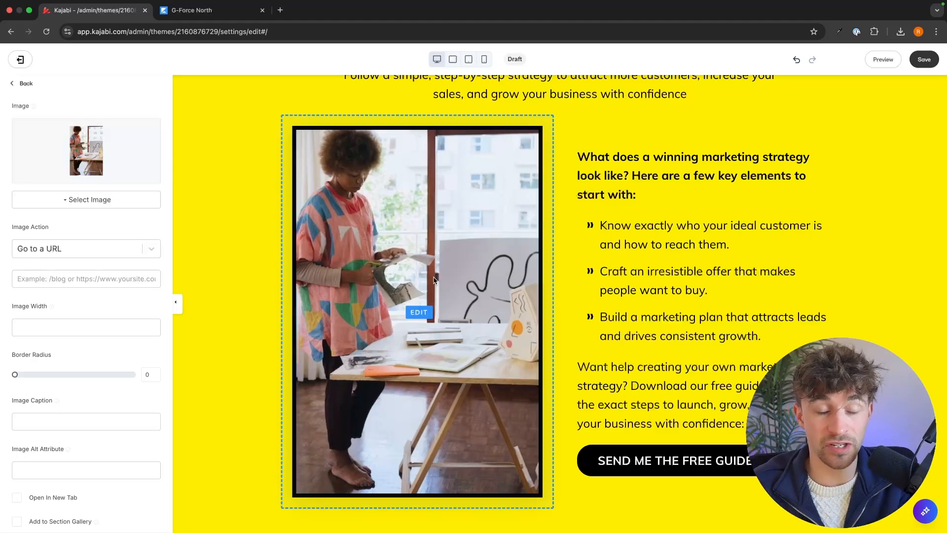
{"action": "left_click", "coordinate": [107, 206]}
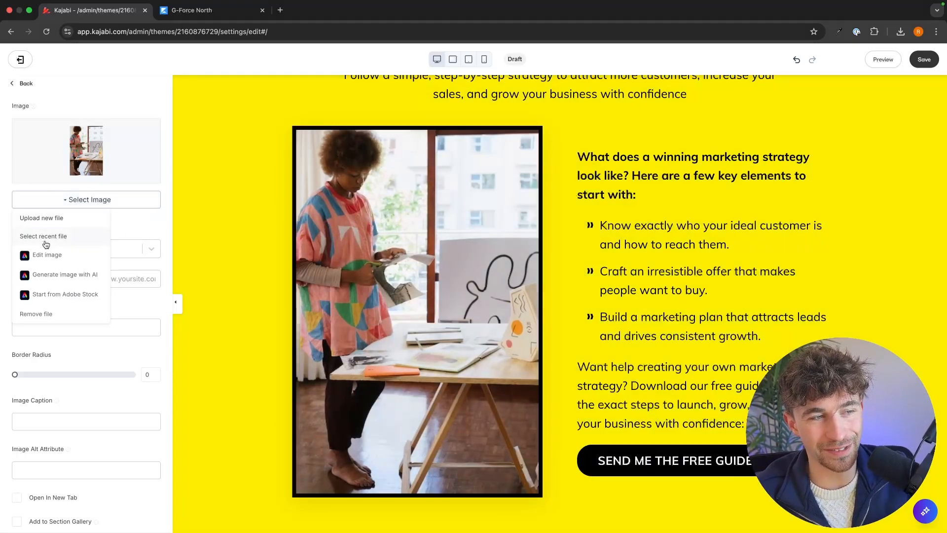
{"action": "left_click", "coordinate": [61, 221]}
{"action": "left_click", "coordinate": [480, 230]}
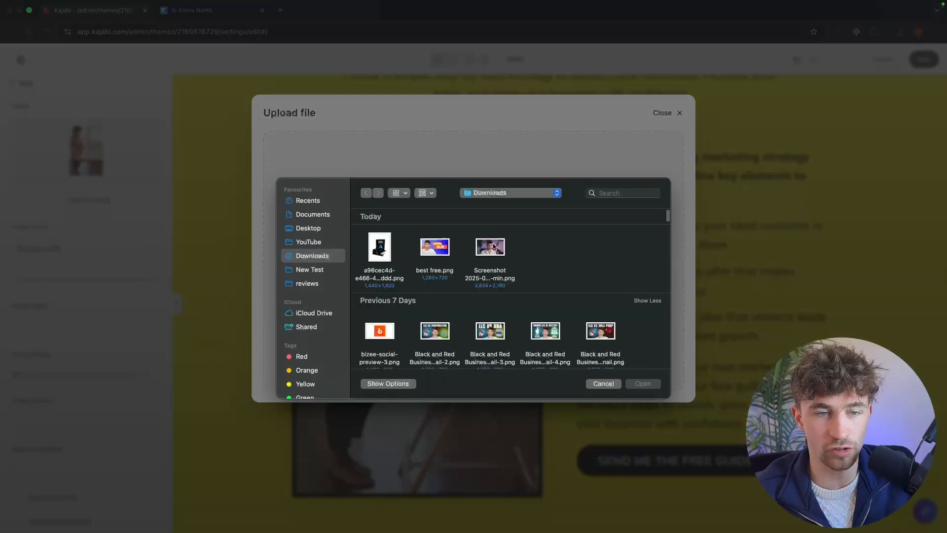
{"action": "double_click", "coordinate": [381, 249]}
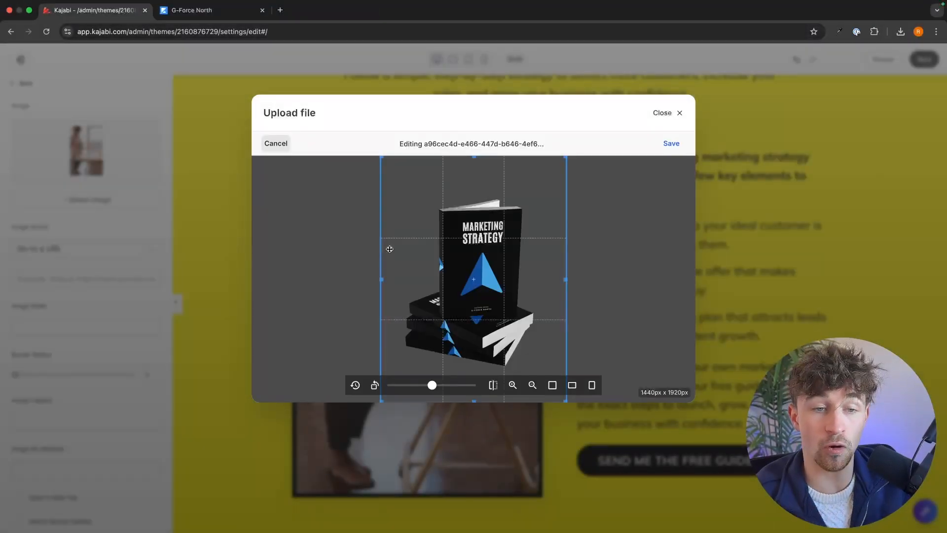
{"action": "left_click", "coordinate": [668, 144]}
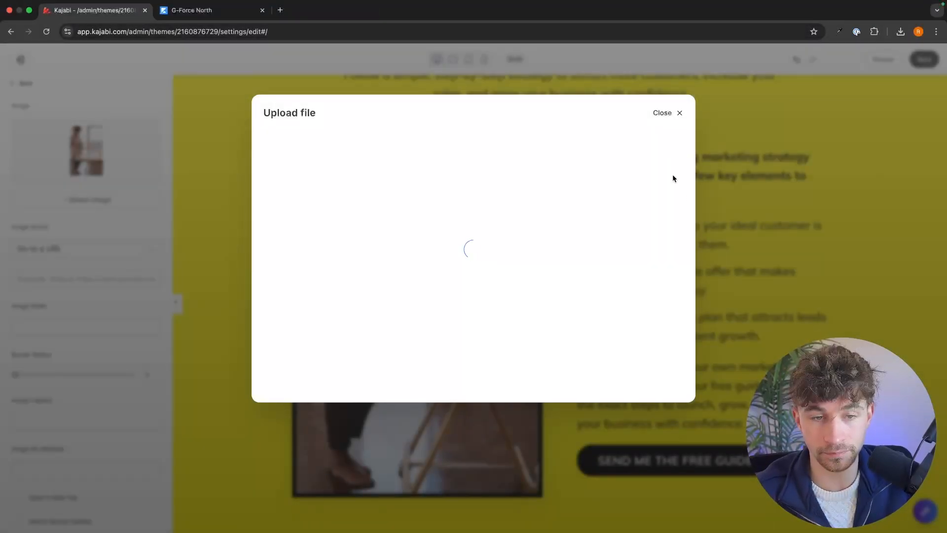
{"action": "left_click", "coordinate": [291, 386]}
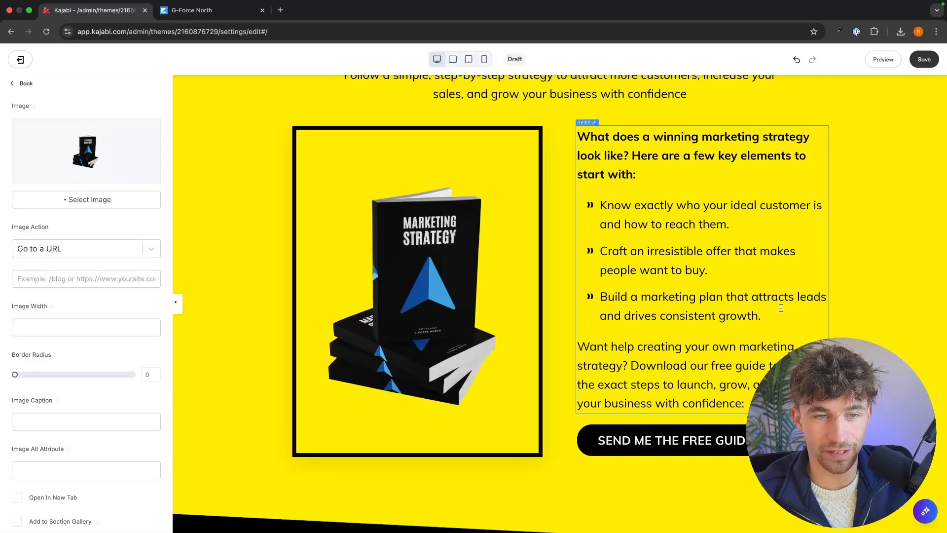
Step: Examine the hero section from the FREE DOWNLOAD headline down to the book image and call-to-action button
{"action": "scroll", "coordinate": [820, 336], "scroll_direction": "up", "scroll_amount": 4}
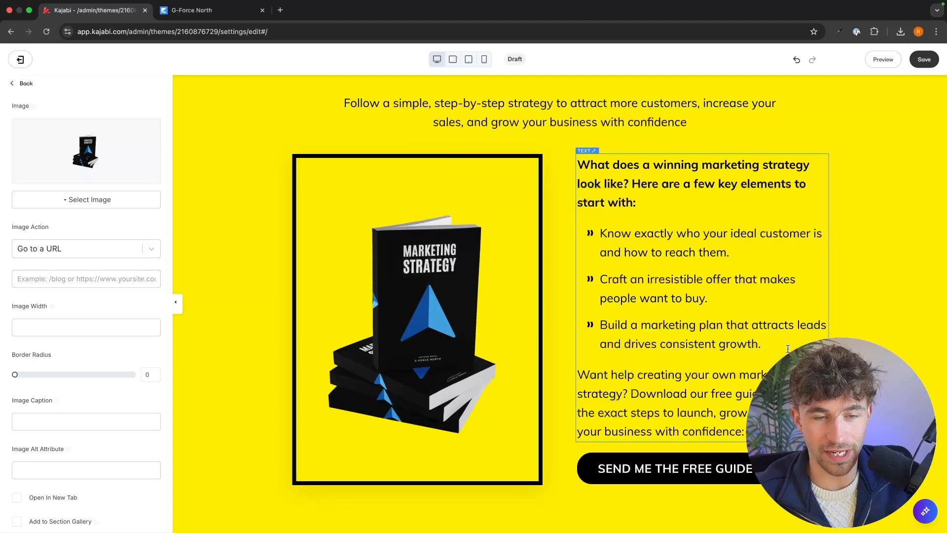
{"action": "scroll", "coordinate": [818, 336], "scroll_direction": "up", "scroll_amount": 4}
{"action": "left_click", "coordinate": [896, 218]}
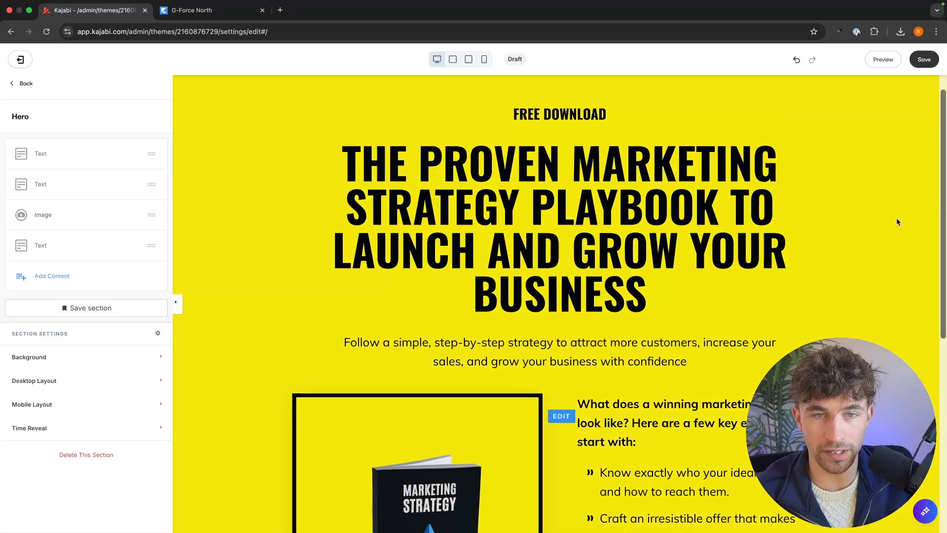
{"action": "scroll", "coordinate": [896, 218], "scroll_direction": "down", "scroll_amount": 3}
{"action": "scroll", "coordinate": [868, 203], "scroll_direction": "up", "scroll_amount": 5}
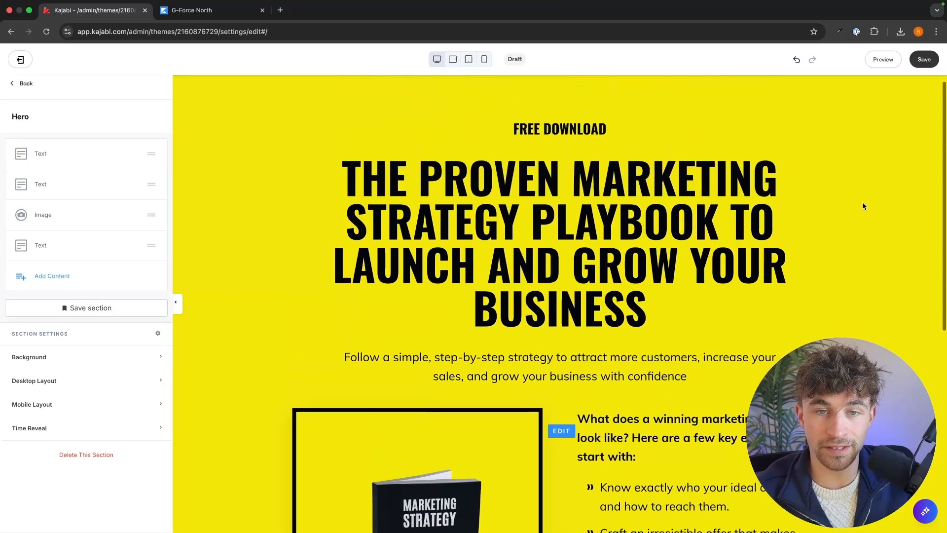
{"action": "scroll", "coordinate": [875, 259], "scroll_direction": "down", "scroll_amount": 14}
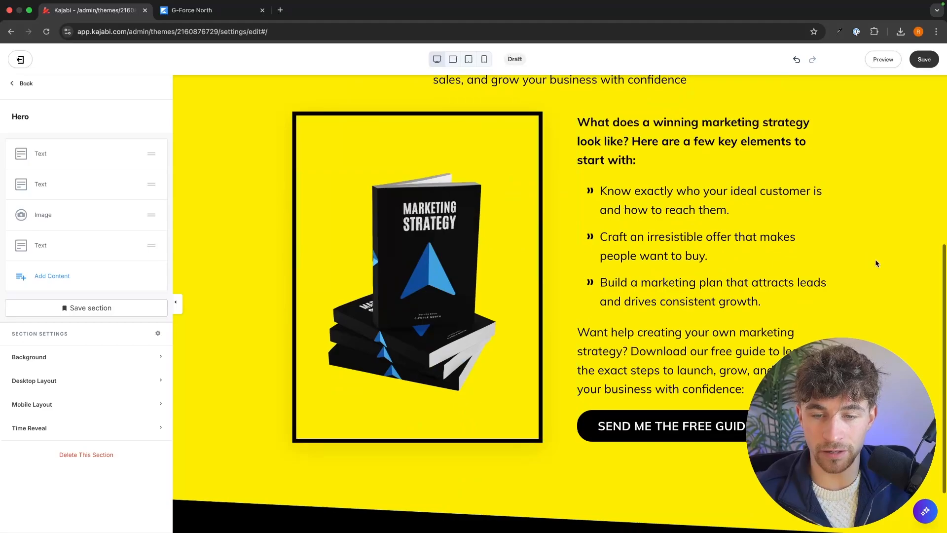
{"action": "scroll", "coordinate": [879, 266], "scroll_direction": "up", "scroll_amount": 4}
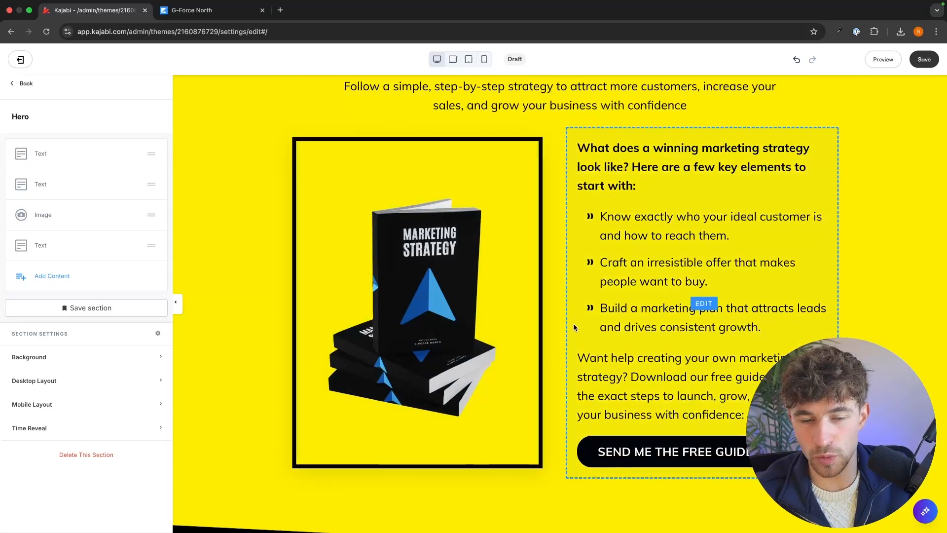
{"action": "scroll", "coordinate": [878, 239], "scroll_direction": "up", "scroll_amount": 11}
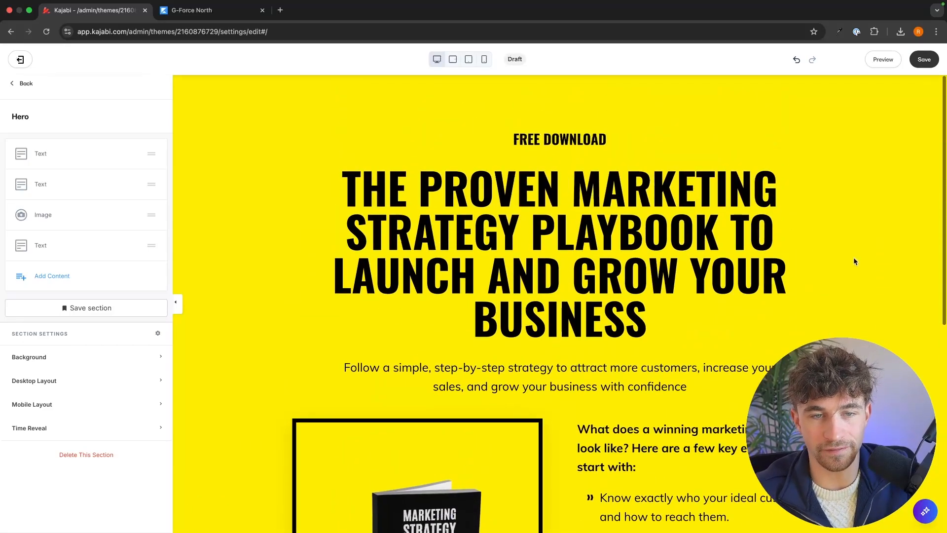
{"action": "scroll", "coordinate": [854, 258], "scroll_direction": "down", "scroll_amount": 4}
{"action": "scroll", "coordinate": [851, 263], "scroll_direction": "down", "scroll_amount": 7}
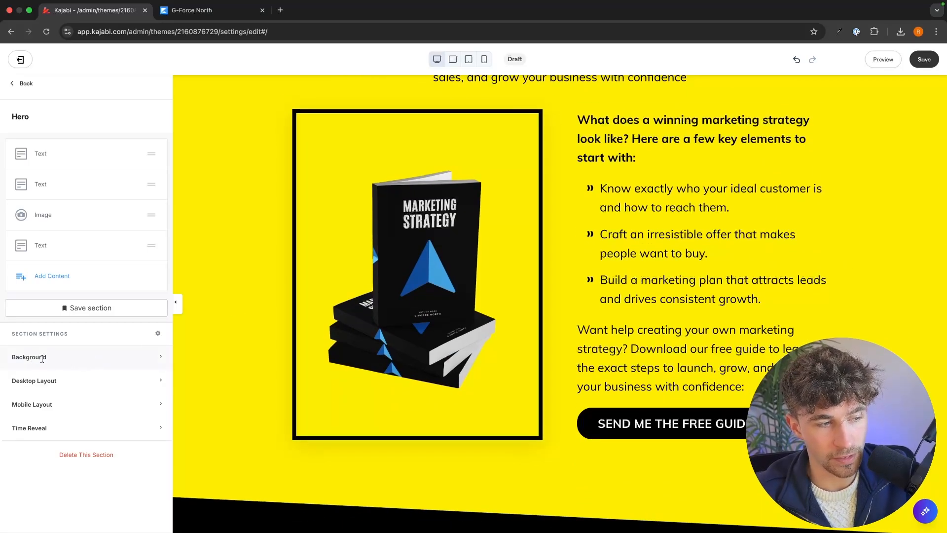
Step: Open the hero section's background settings and examine the background video, image and position options
{"action": "left_click", "coordinate": [54, 358]}
{"action": "scroll", "coordinate": [46, 357], "scroll_direction": "down", "scroll_amount": 8}
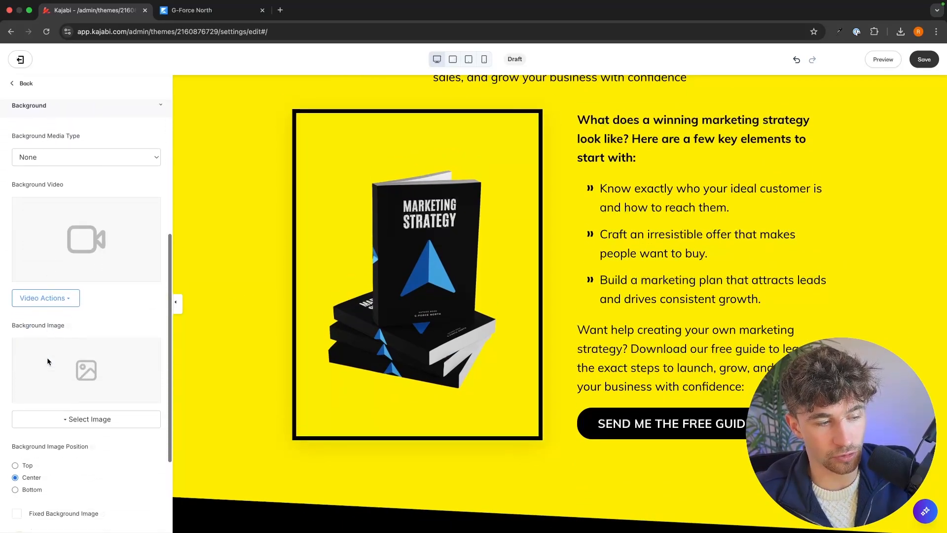
{"action": "scroll", "coordinate": [48, 362], "scroll_direction": "up", "scroll_amount": 3}
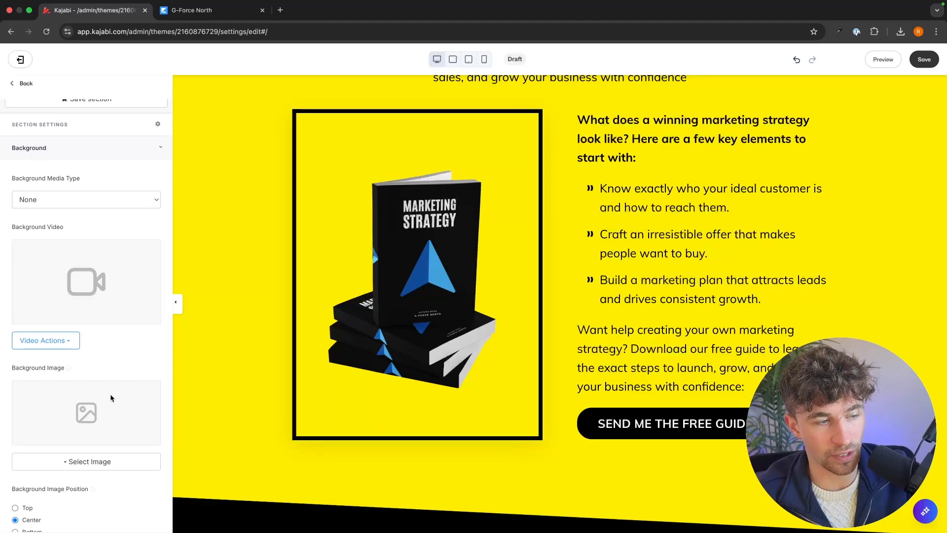
{"action": "scroll", "coordinate": [96, 309], "scroll_direction": "down", "scroll_amount": 2}
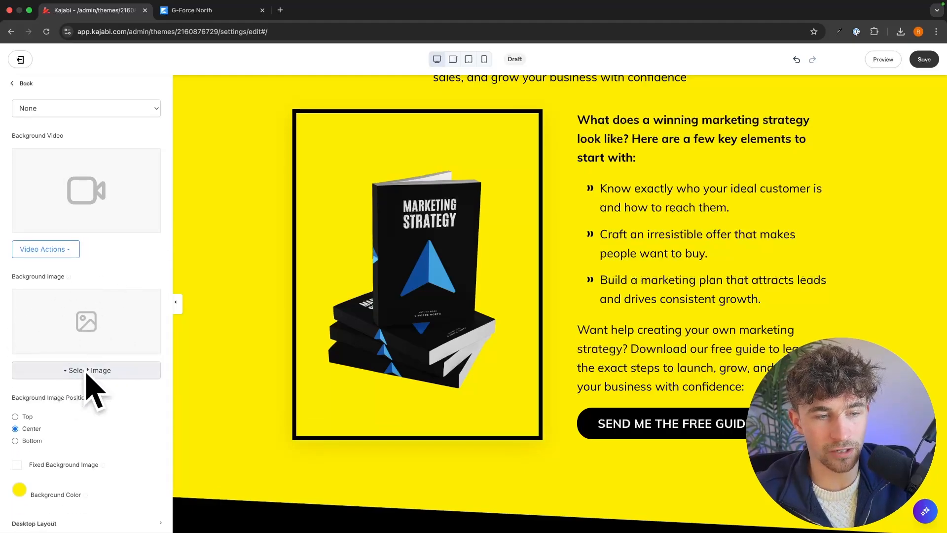
Step: Open the Pexels stock photo site in a new browser tab
{"action": "left_click", "coordinate": [283, 12]}
{"action": "type", "text": "pexels.com"}
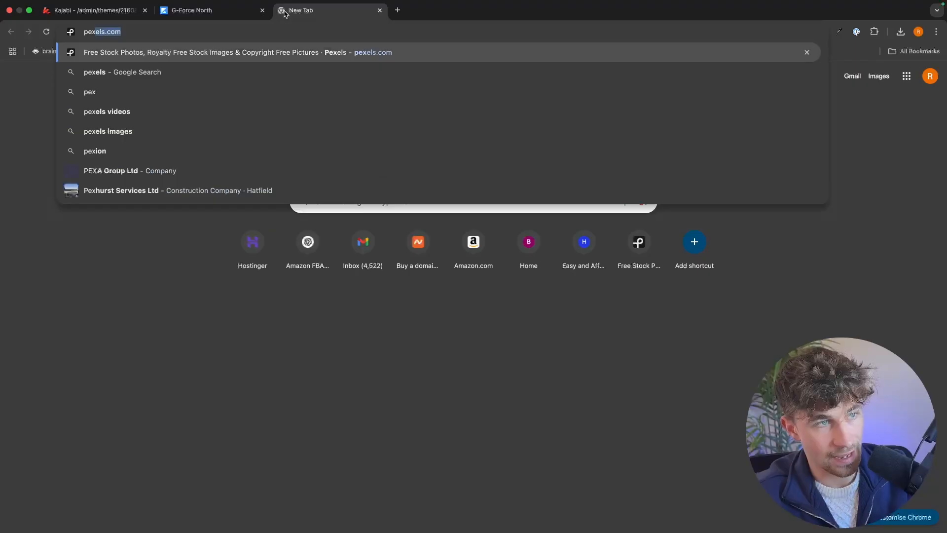
{"action": "key", "text": "Return"}
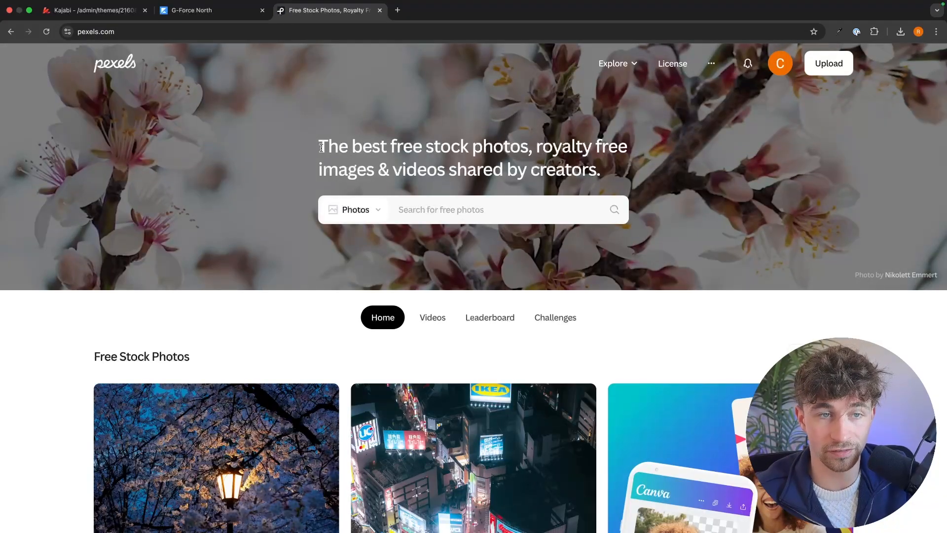
{"action": "left_click_drag", "start_coordinate": [319, 148], "coordinate": [612, 171]}
{"action": "left_click", "coordinate": [612, 171]}
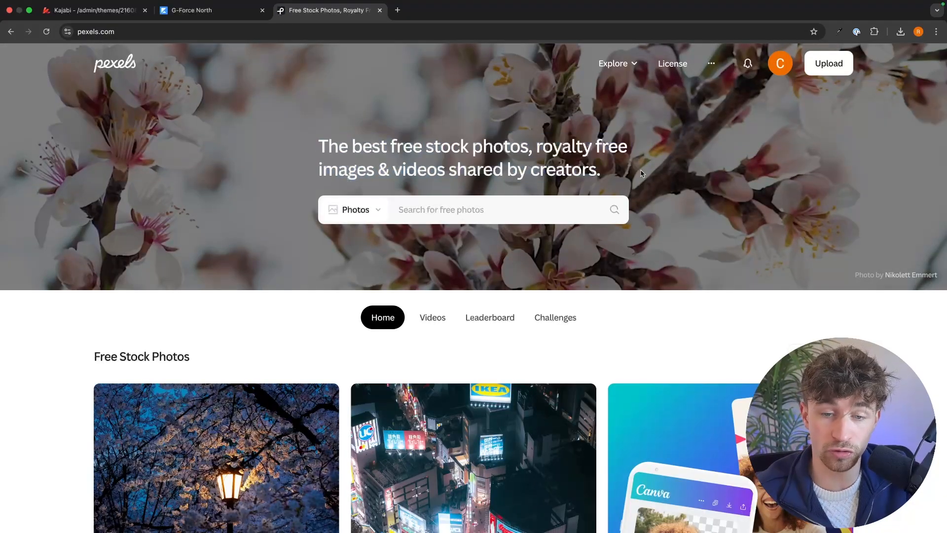
Step: Search Pexels for "business" photos, browse the results, and close the Pexels tab to return to the Kajabi editor
{"action": "left_click", "coordinate": [449, 205]}
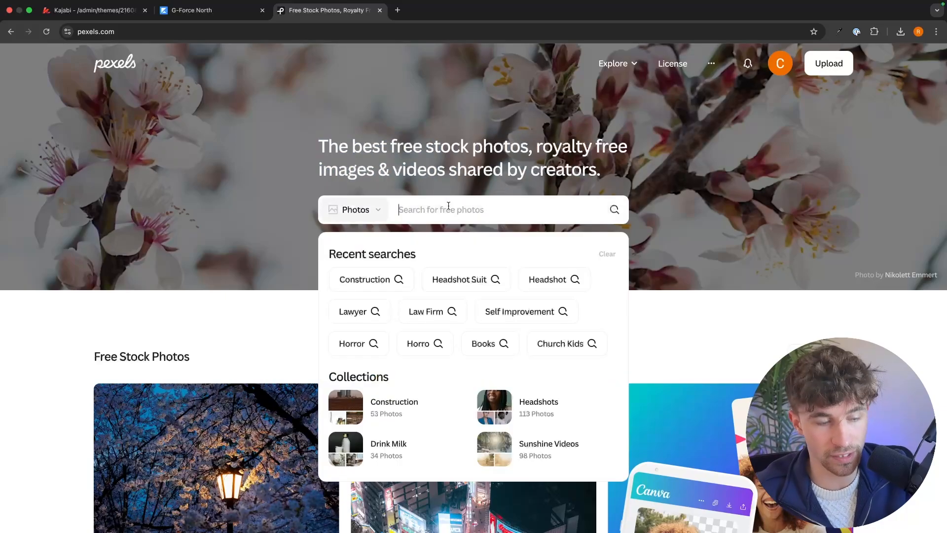
{"action": "type", "text": "business"}
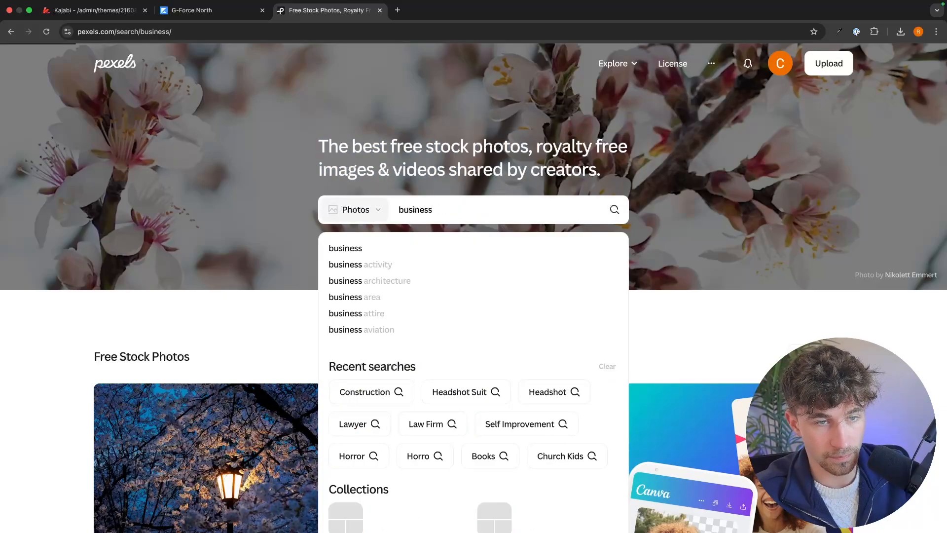
{"action": "key", "text": "Return"}
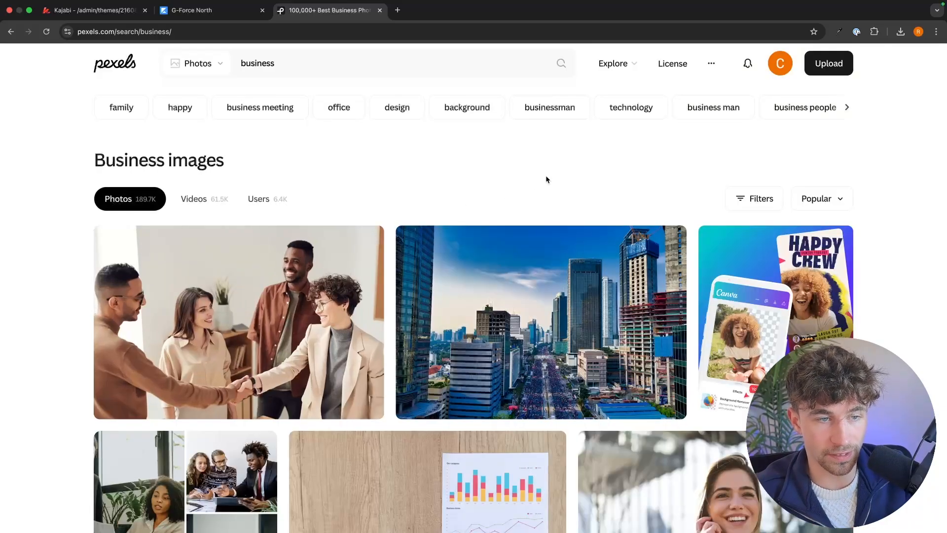
{"action": "scroll", "coordinate": [622, 206], "scroll_direction": "down", "scroll_amount": 5}
{"action": "scroll", "coordinate": [622, 206], "scroll_direction": "down", "scroll_amount": 15}
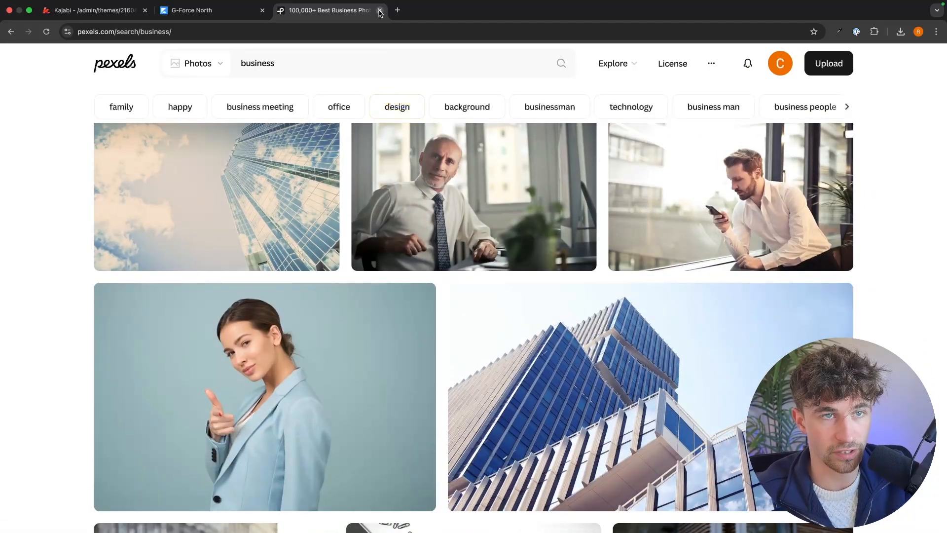
{"action": "left_click", "coordinate": [380, 10]}
Step: Set the hero section's background color to the preset blue with RGB 52, 152, 219
{"action": "scroll", "coordinate": [68, 414], "scroll_direction": "down", "scroll_amount": 3}
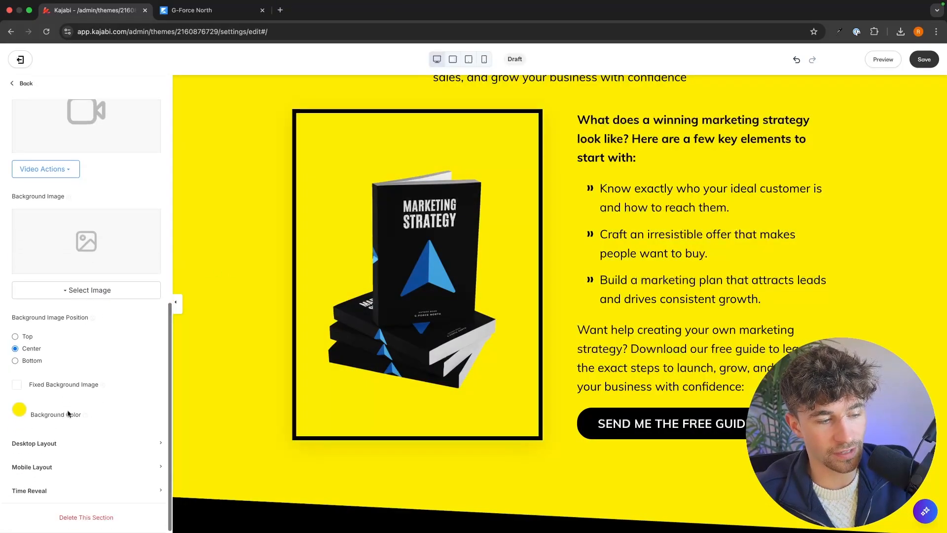
{"action": "left_click", "coordinate": [20, 410]}
{"action": "left_click", "coordinate": [47, 349]}
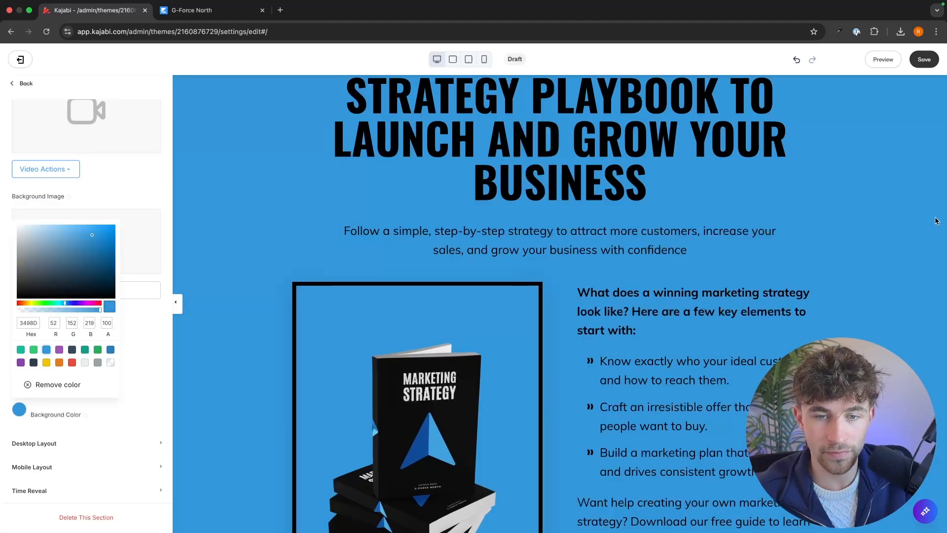
{"action": "left_click", "coordinate": [937, 221]}
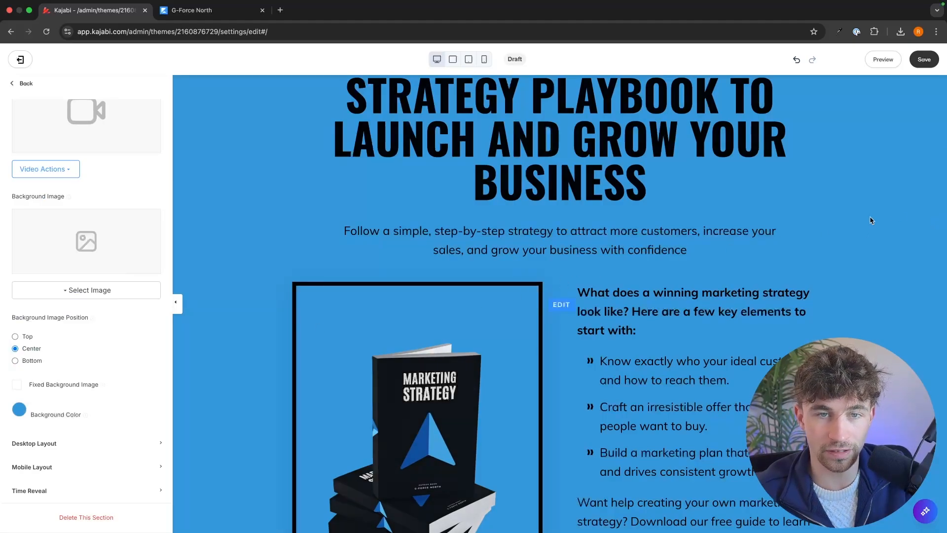
{"action": "scroll", "coordinate": [871, 220], "scroll_direction": "up", "scroll_amount": 3}
Step: Delete the yellow and black image block from the Triangle section between the hero and the footer
{"action": "scroll", "coordinate": [871, 219], "scroll_direction": "down", "scroll_amount": 8}
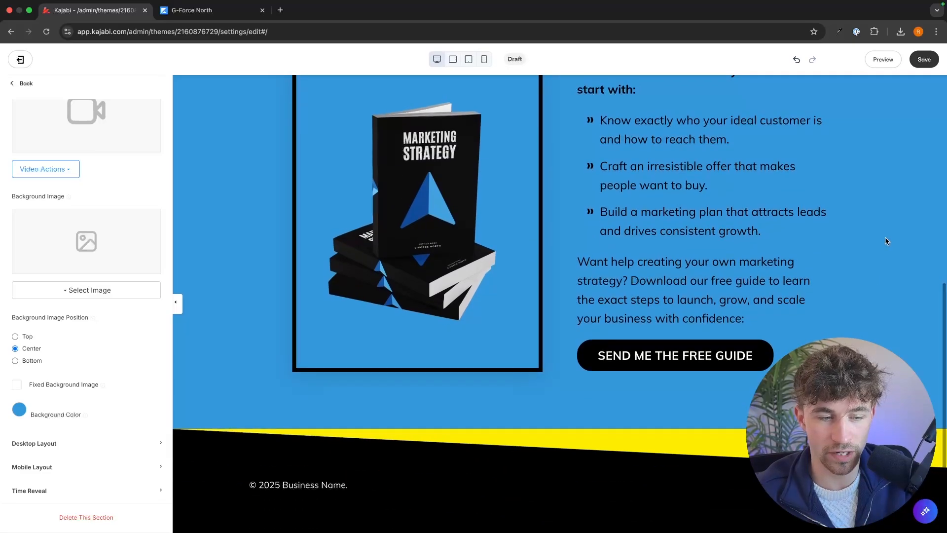
{"action": "left_click", "coordinate": [582, 445]}
{"action": "scroll", "coordinate": [104, 339], "scroll_direction": "down", "scroll_amount": 2}
{"action": "scroll", "coordinate": [105, 341], "scroll_direction": "down", "scroll_amount": 2}
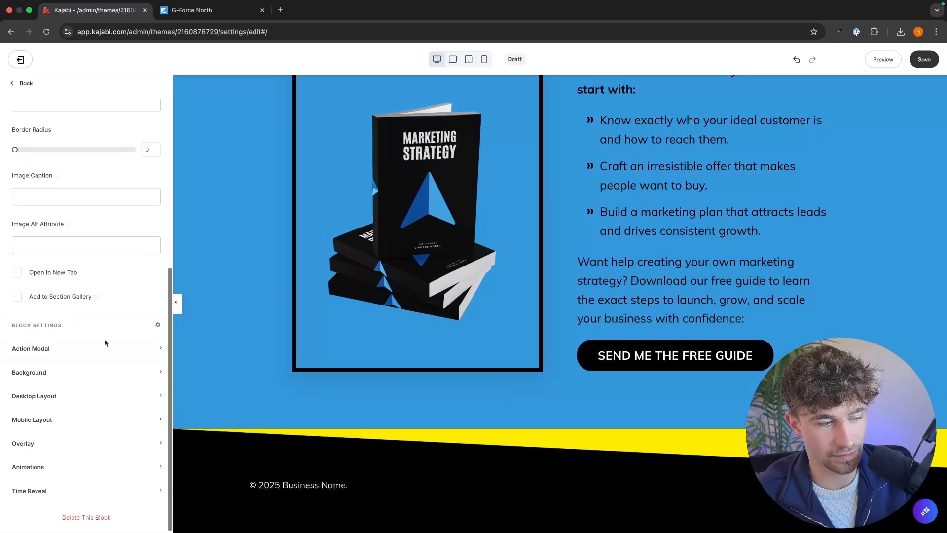
{"action": "left_click", "coordinate": [86, 516]}
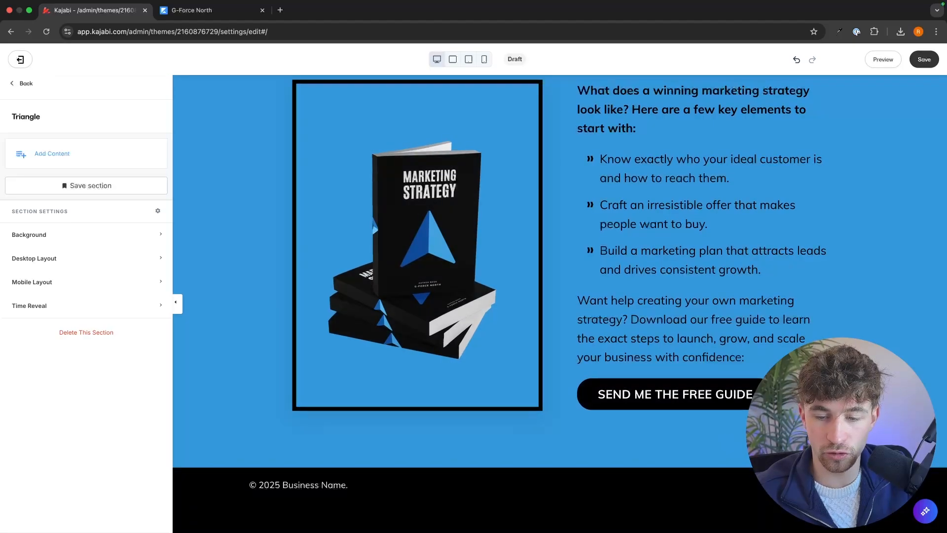
Step: Delete the social icons block from the page footer
{"action": "left_click", "coordinate": [843, 486]}
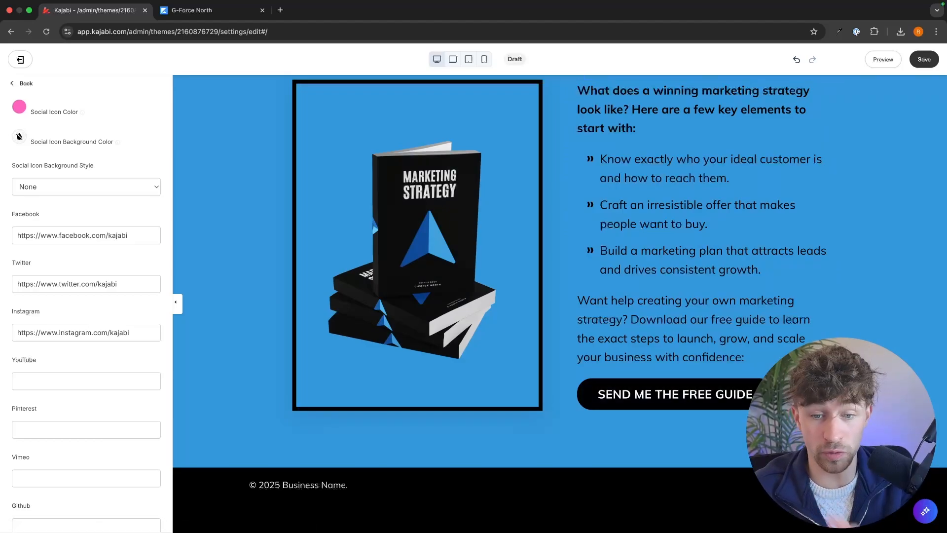
{"action": "scroll", "coordinate": [560, 296], "scroll_direction": "up", "scroll_amount": 2}
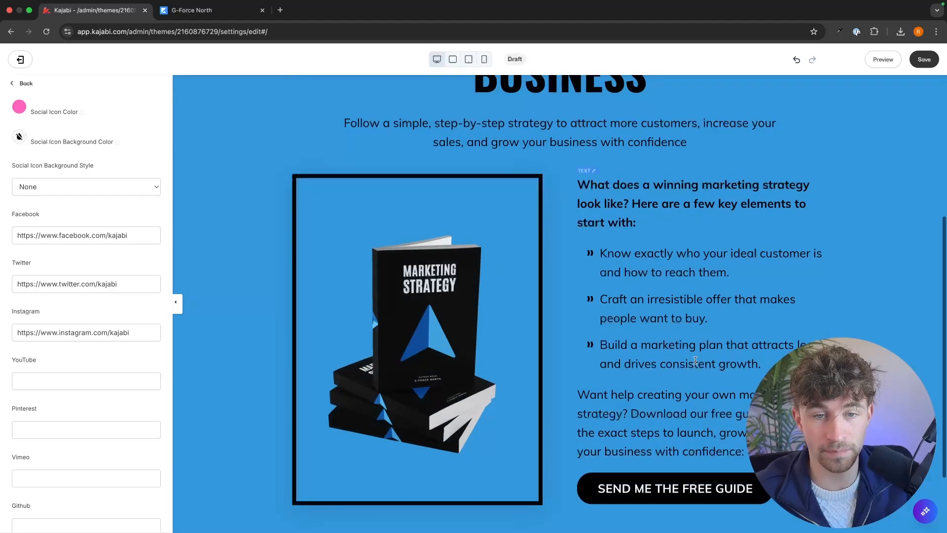
{"action": "scroll", "coordinate": [95, 355], "scroll_direction": "down", "scroll_amount": 10}
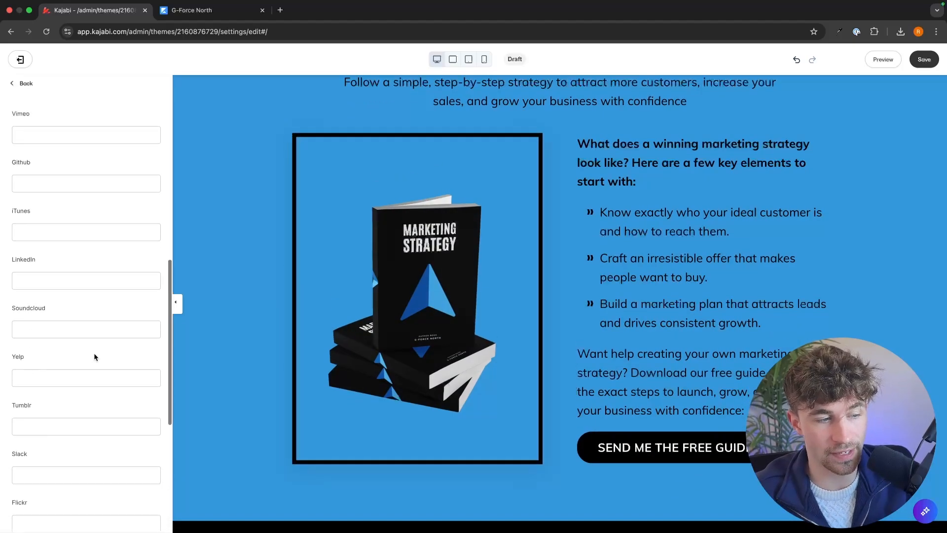
{"action": "left_click", "coordinate": [93, 516]}
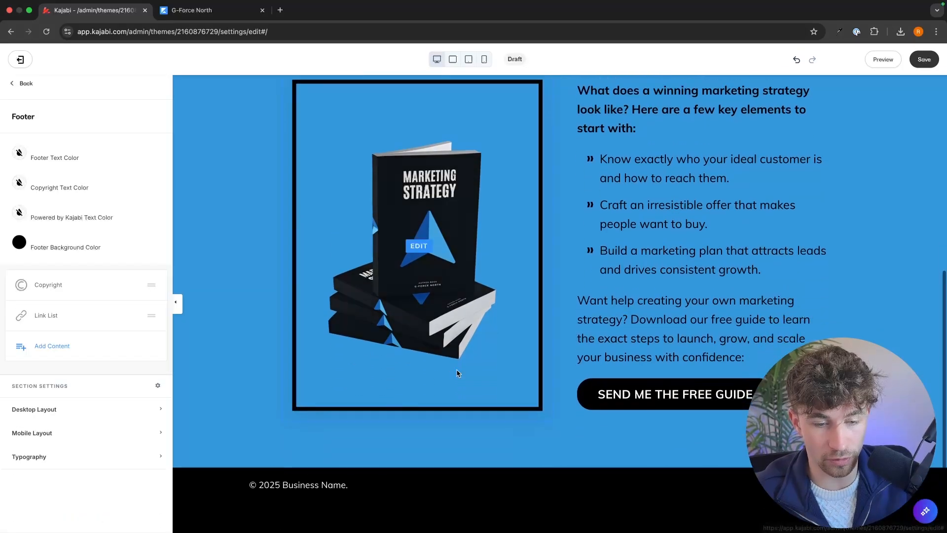
Step: Set the footer's copyright name to "Holden Academy" and save the page
{"action": "left_click", "coordinate": [330, 486]}
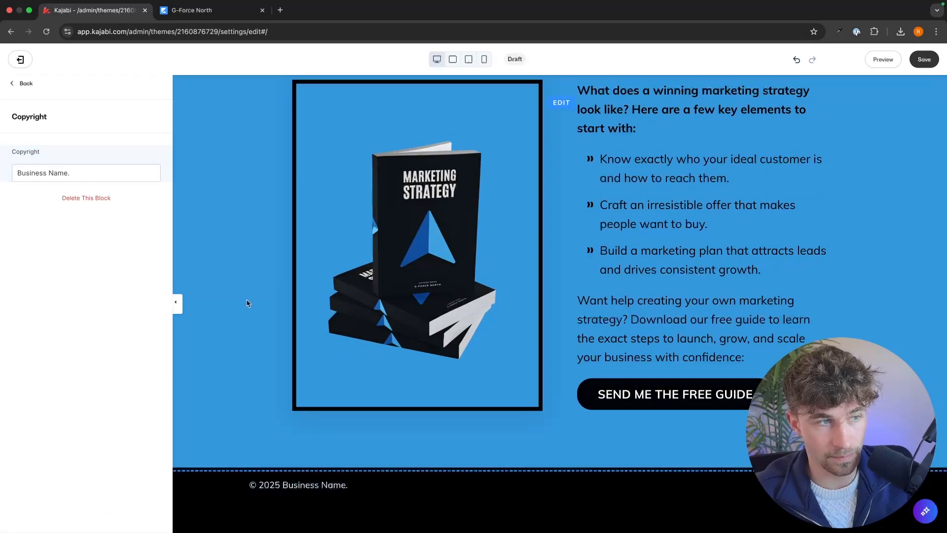
{"action": "left_click_drag", "start_coordinate": [95, 171], "coordinate": [1, 174]}
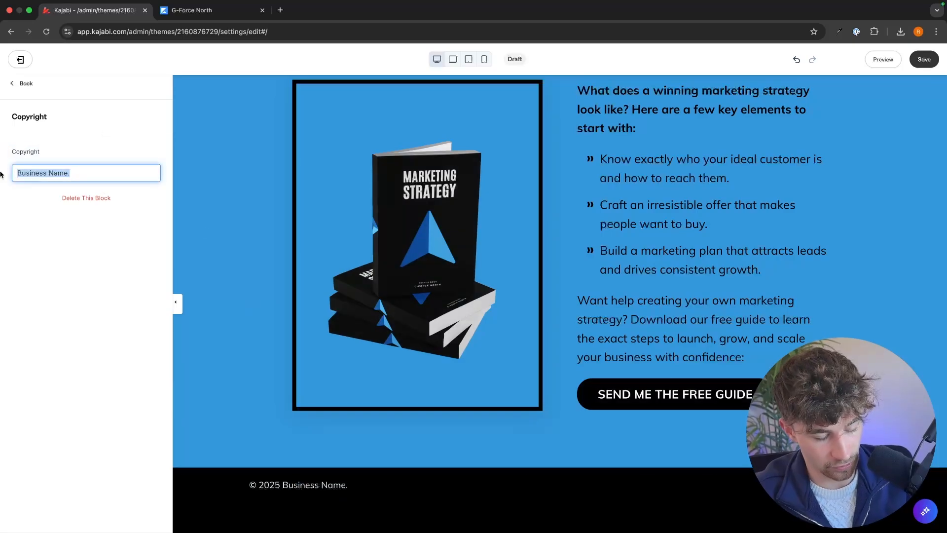
{"action": "type", "text": "Ho"}
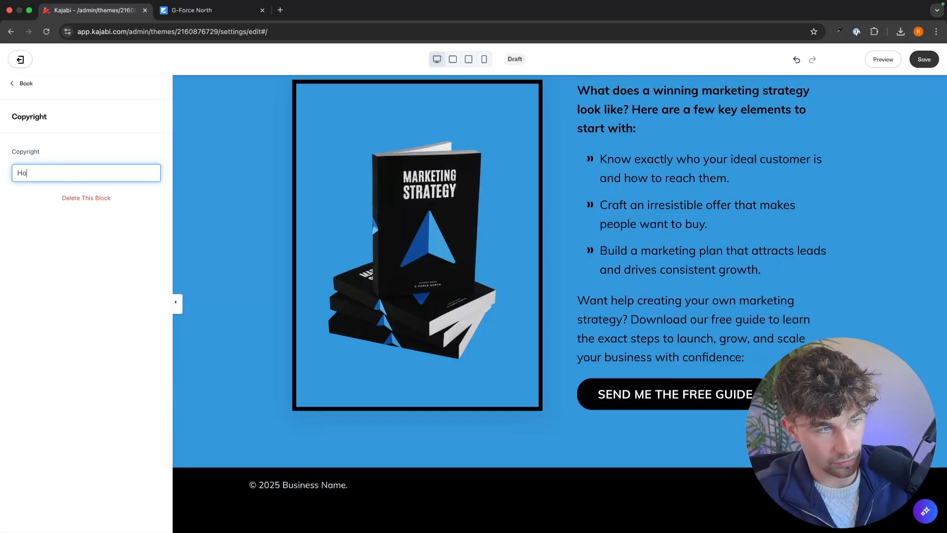
{"action": "type", "text": "lden Academy"}
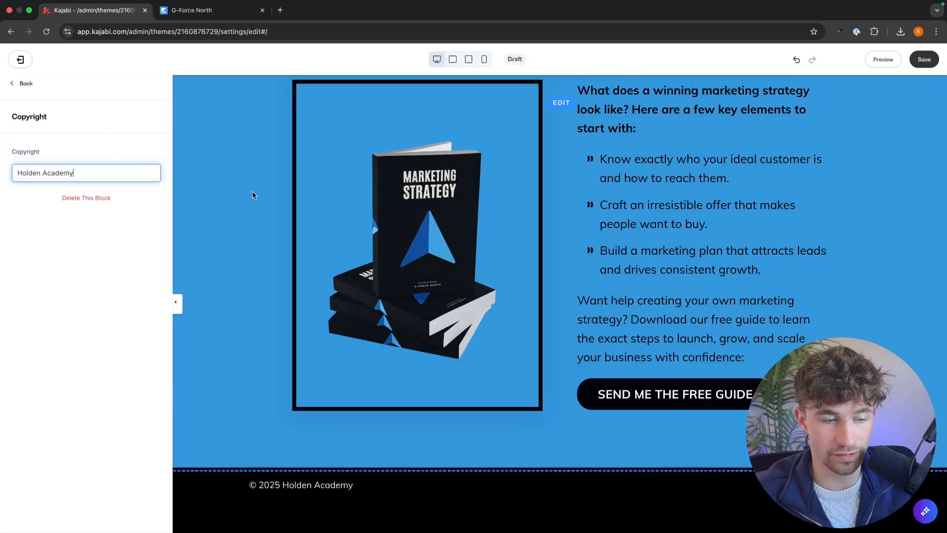
{"action": "left_click", "coordinate": [254, 196]}
{"action": "scroll", "coordinate": [444, 197], "scroll_direction": "up", "scroll_amount": 7}
{"action": "scroll", "coordinate": [633, 201], "scroll_direction": "down", "scroll_amount": 8}
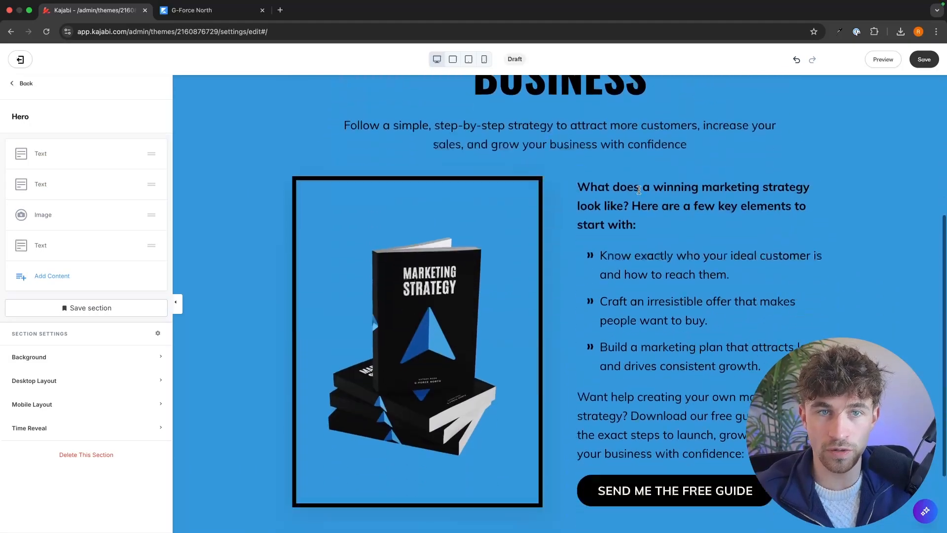
{"action": "scroll", "coordinate": [692, 189], "scroll_direction": "up", "scroll_amount": 3}
{"action": "left_click", "coordinate": [917, 59]}
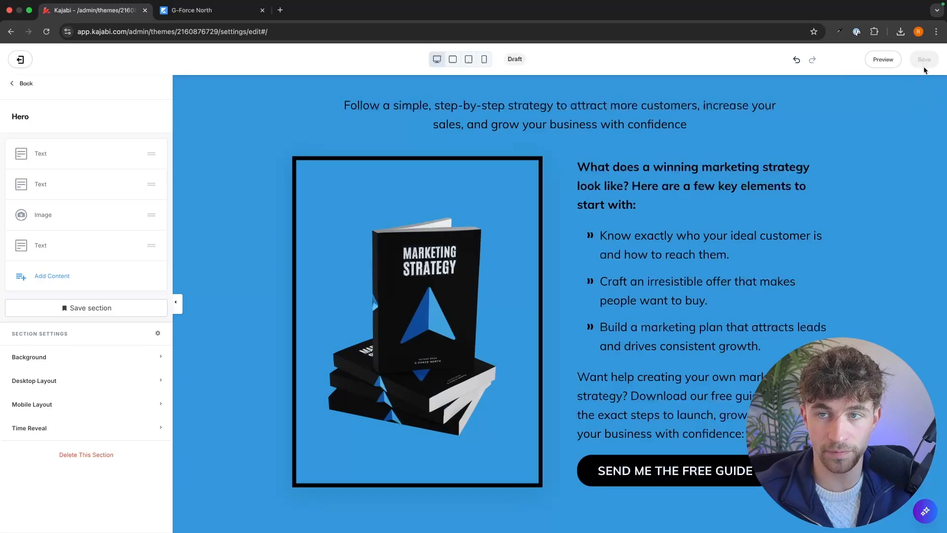
Step: Open the form block in the "Send me the free guide" pop-up and go to the site's forms list
{"action": "scroll", "coordinate": [555, 175], "scroll_direction": "down", "scroll_amount": 1}
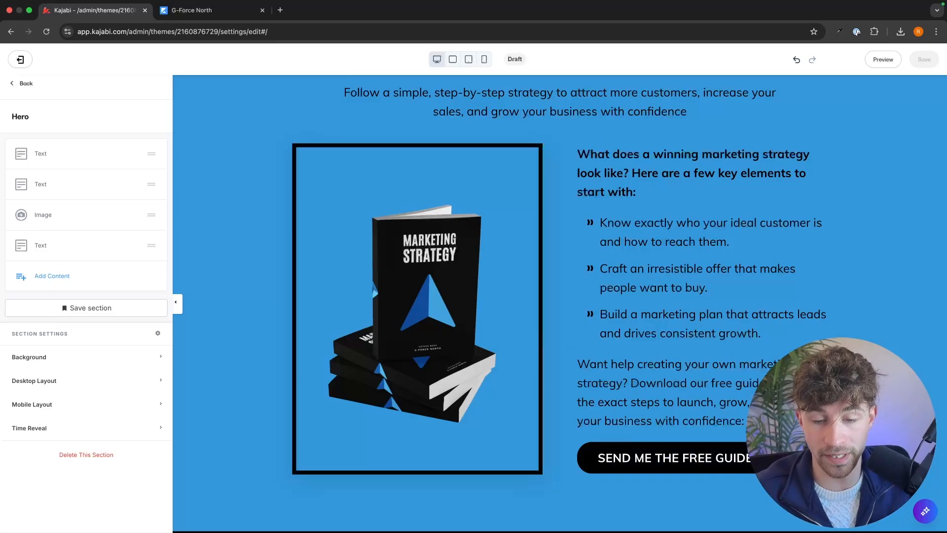
{"action": "left_click", "coordinate": [758, 458]}
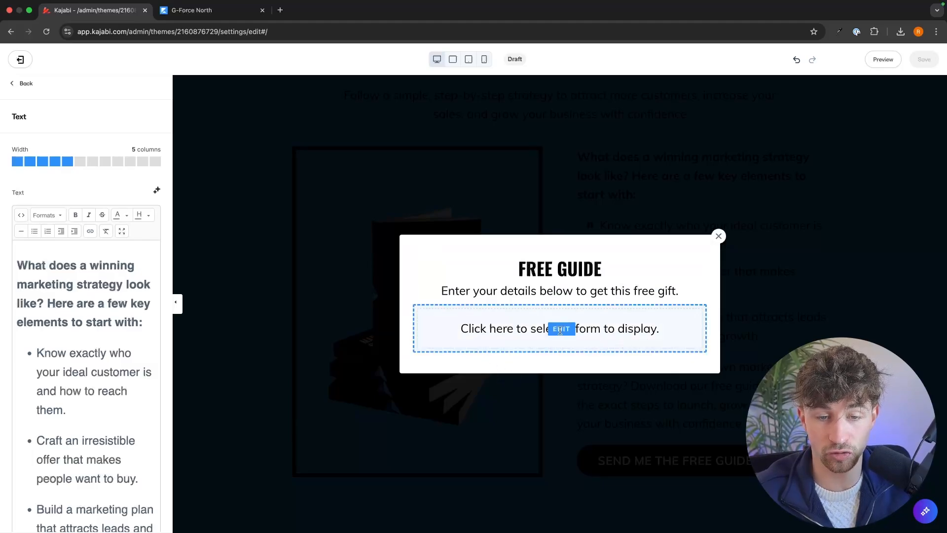
{"action": "left_click", "coordinate": [563, 329]}
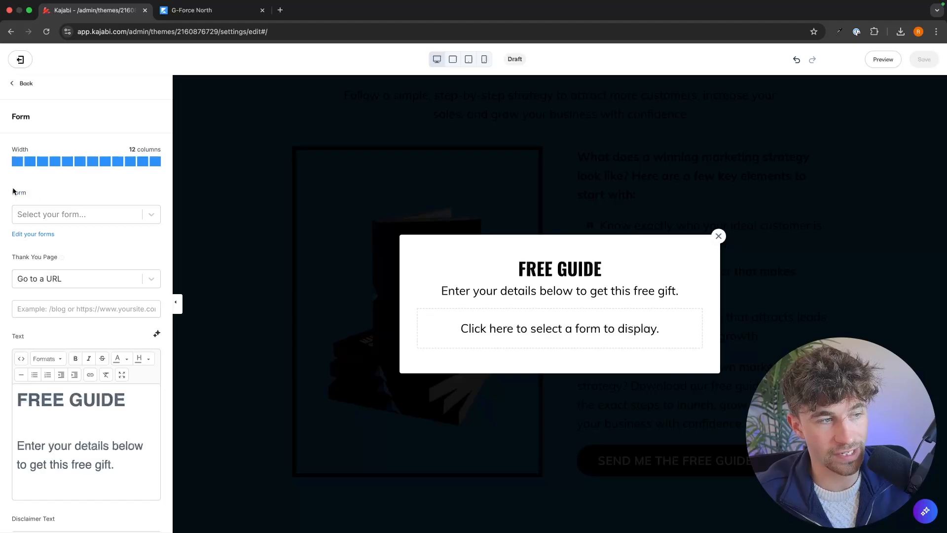
{"action": "left_click", "coordinate": [43, 235]}
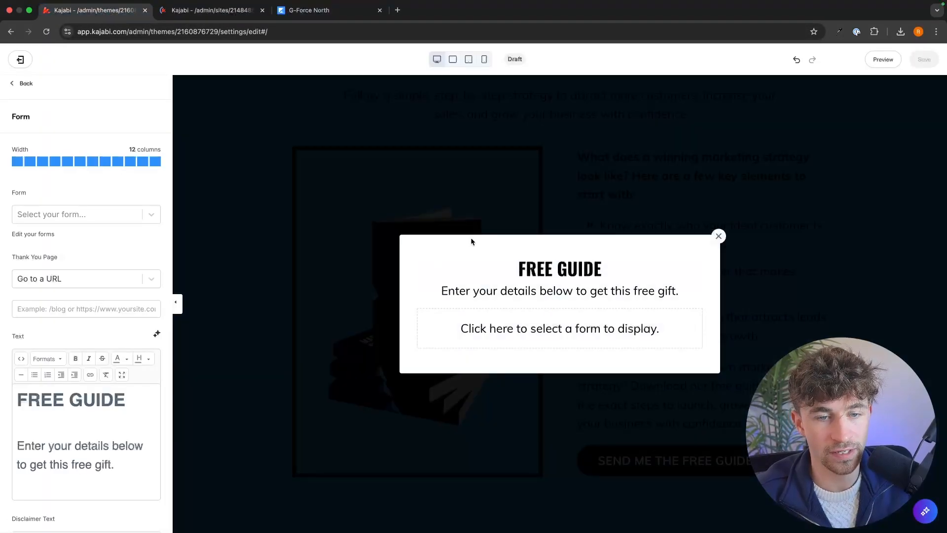
{"action": "left_click", "coordinate": [213, 9]}
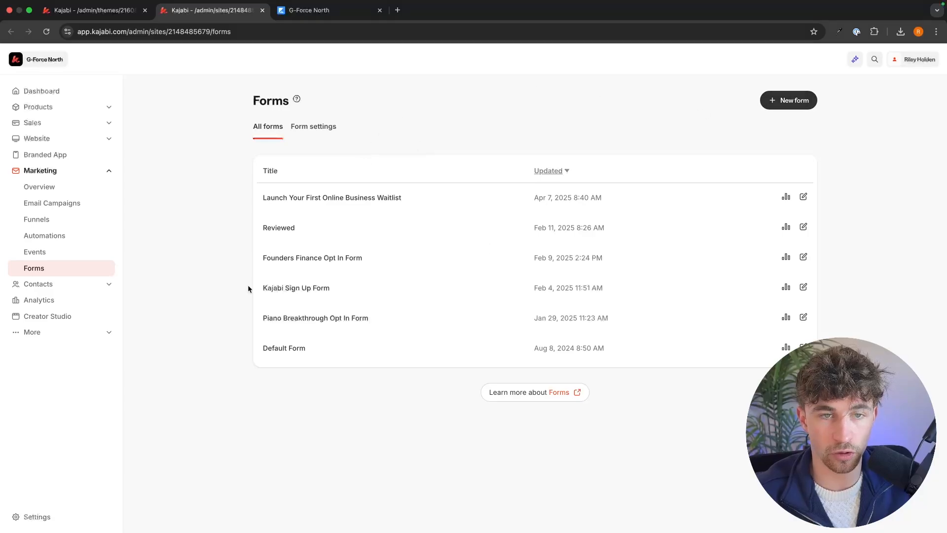
Step: Create a new form titled "Marketing Strategy Ebook Form"
{"action": "left_click", "coordinate": [790, 99]}
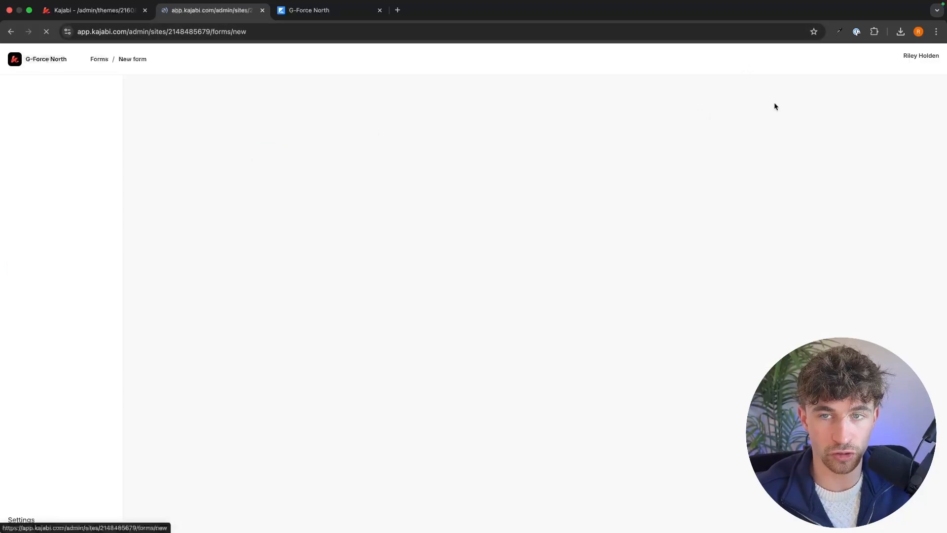
{"action": "left_click", "coordinate": [559, 162]}
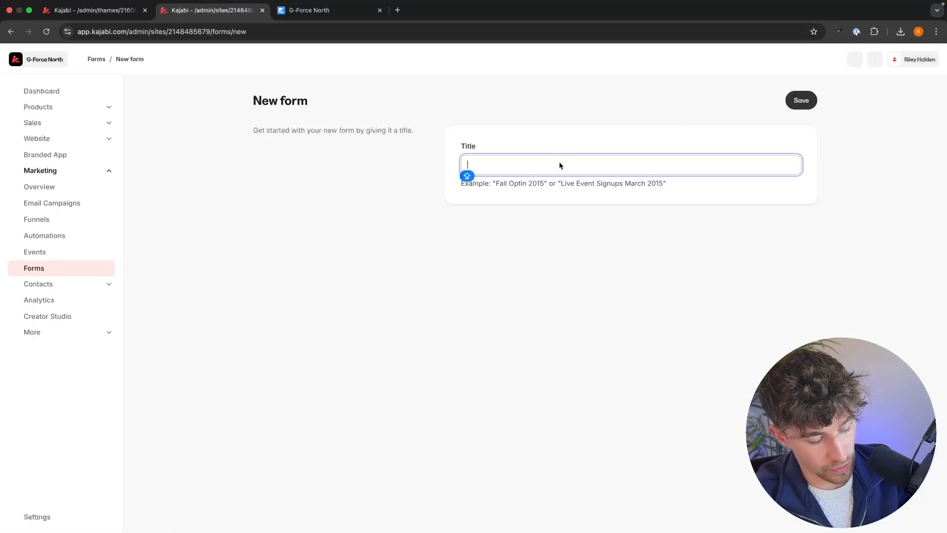
{"action": "type", "text": "Marketing Strategy Ebook Form"}
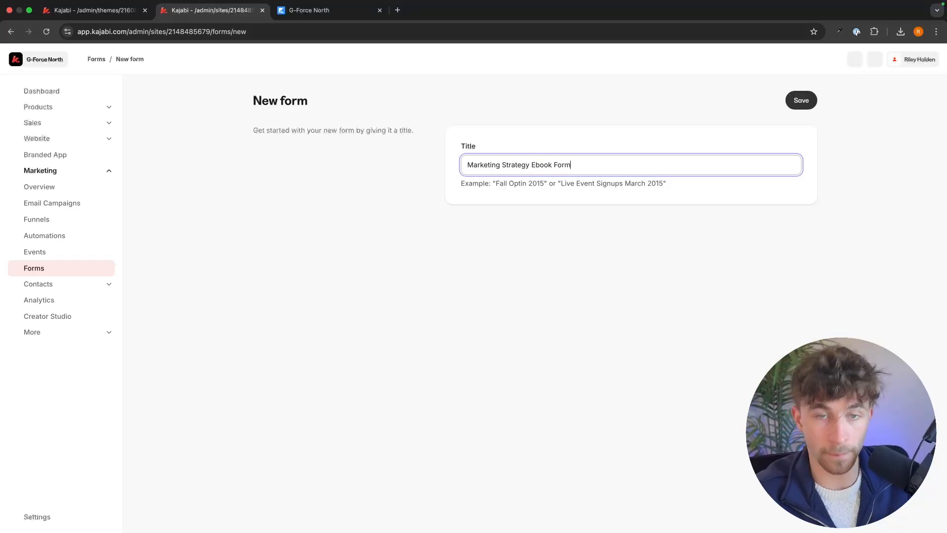
{"action": "left_click", "coordinate": [803, 104]}
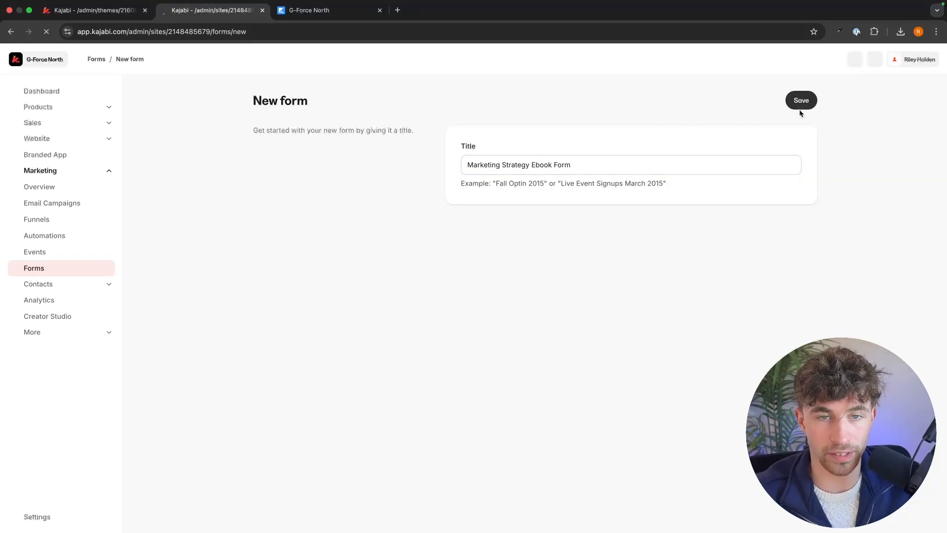
Step: Set the ebook form's opt-in setting to Single Opt-In
{"action": "scroll", "coordinate": [409, 190], "scroll_direction": "down", "scroll_amount": 3}
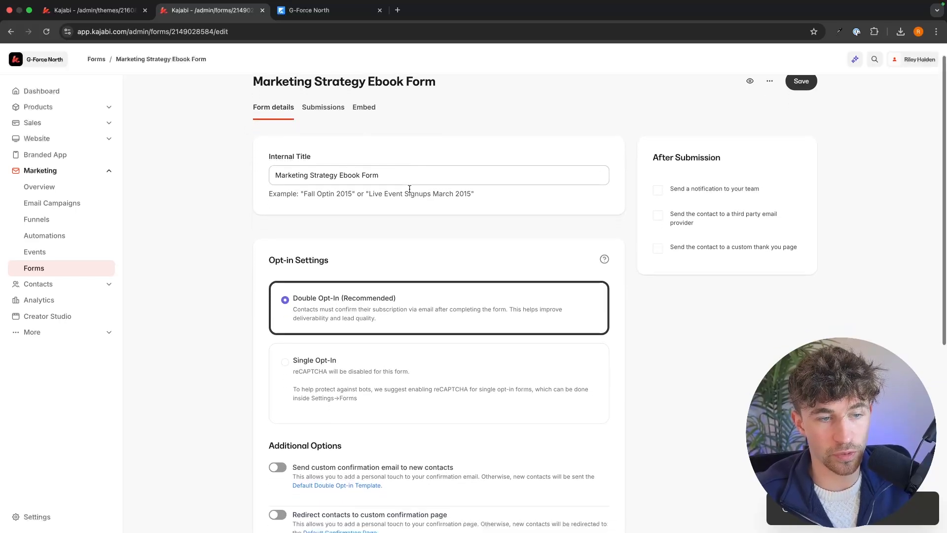
{"action": "scroll", "coordinate": [411, 178], "scroll_direction": "up", "scroll_amount": 2}
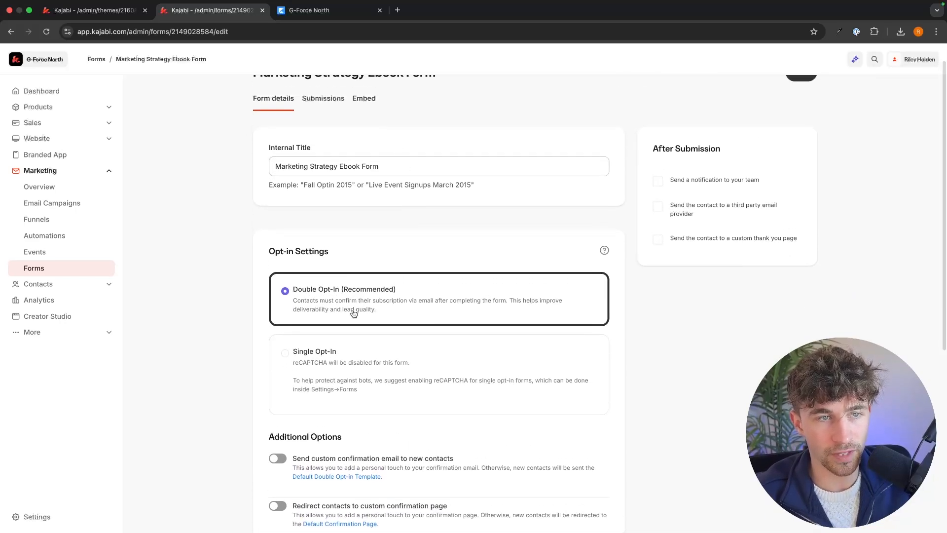
{"action": "scroll", "coordinate": [335, 334], "scroll_direction": "down", "scroll_amount": 1}
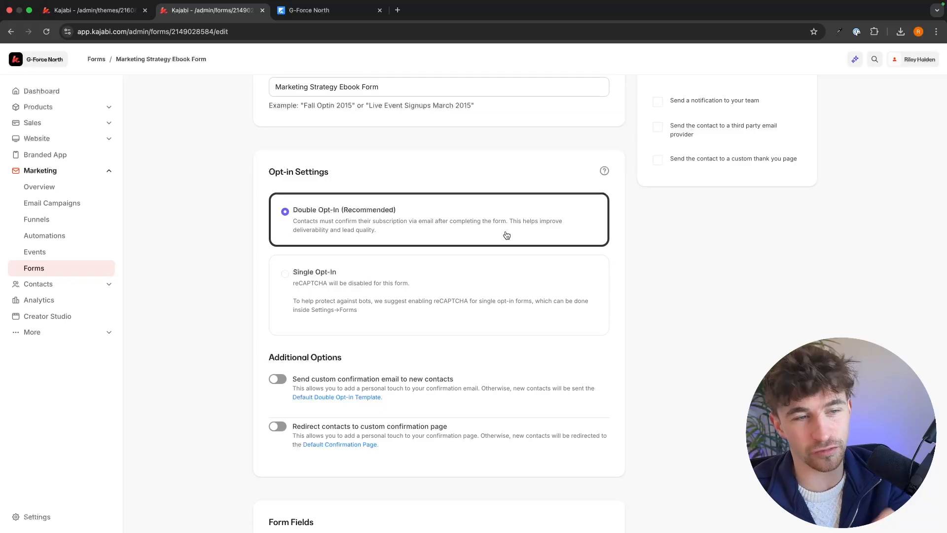
{"action": "left_click", "coordinate": [465, 288]}
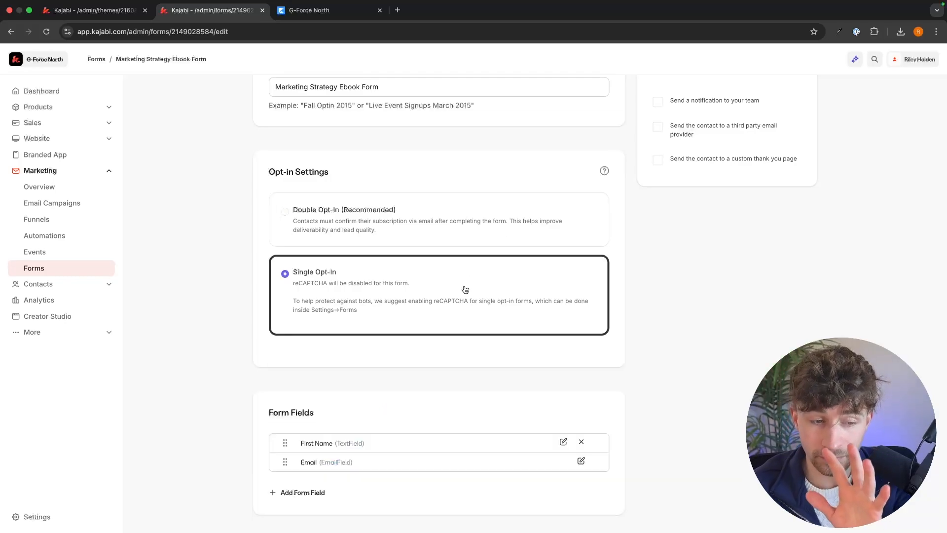
Step: Examine which additional fields can be added to the ebook form, without adding any
{"action": "scroll", "coordinate": [465, 290], "scroll_direction": "down", "scroll_amount": 5}
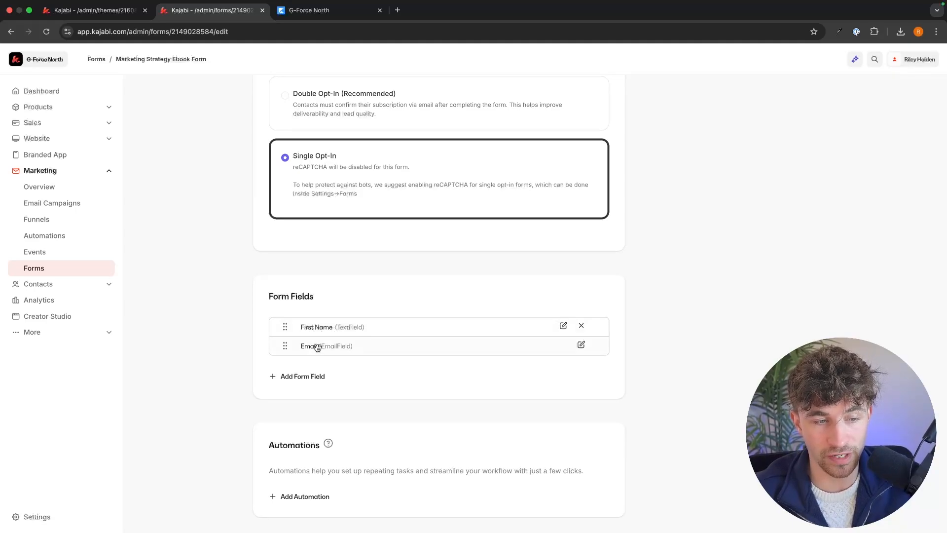
{"action": "left_click", "coordinate": [302, 376]}
{"action": "left_click", "coordinate": [391, 378]}
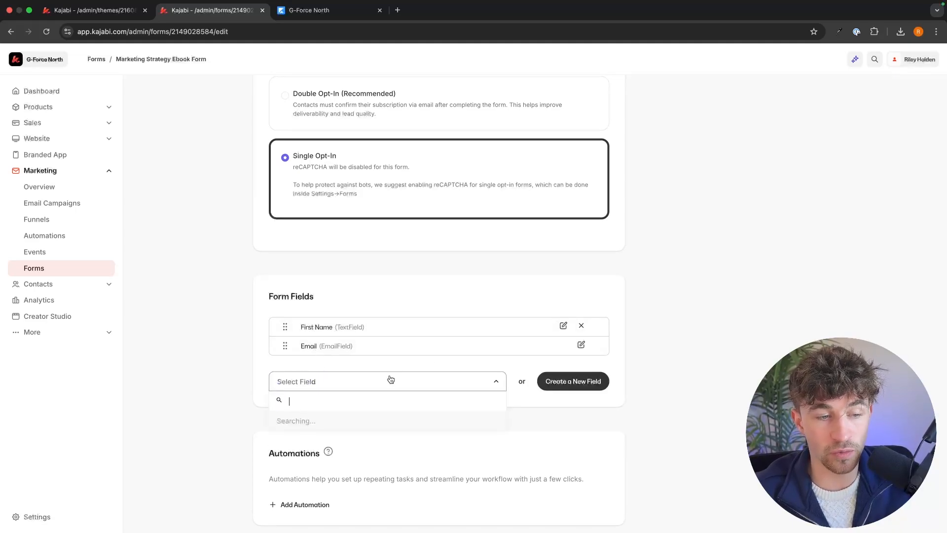
{"action": "scroll", "coordinate": [349, 419], "scroll_direction": "down", "scroll_amount": 3}
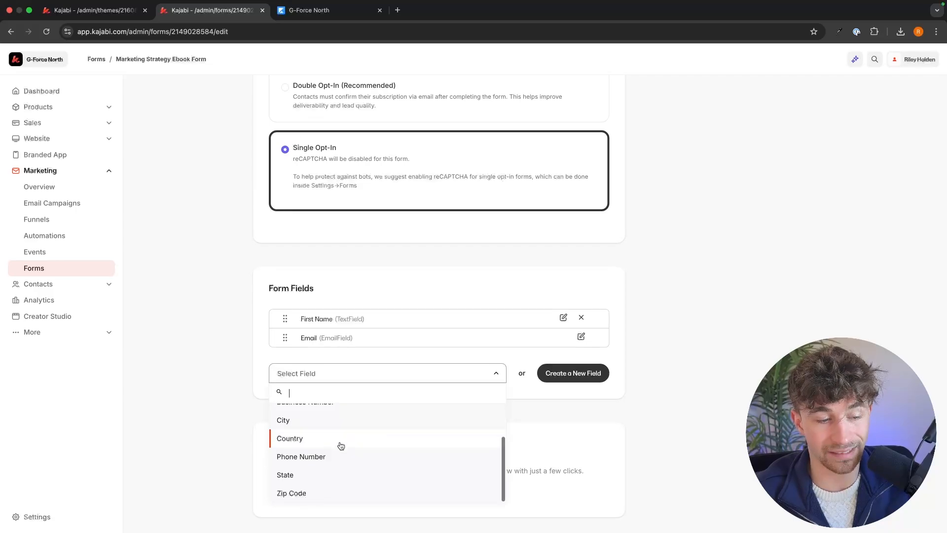
{"action": "scroll", "coordinate": [375, 429], "scroll_direction": "up", "scroll_amount": 2}
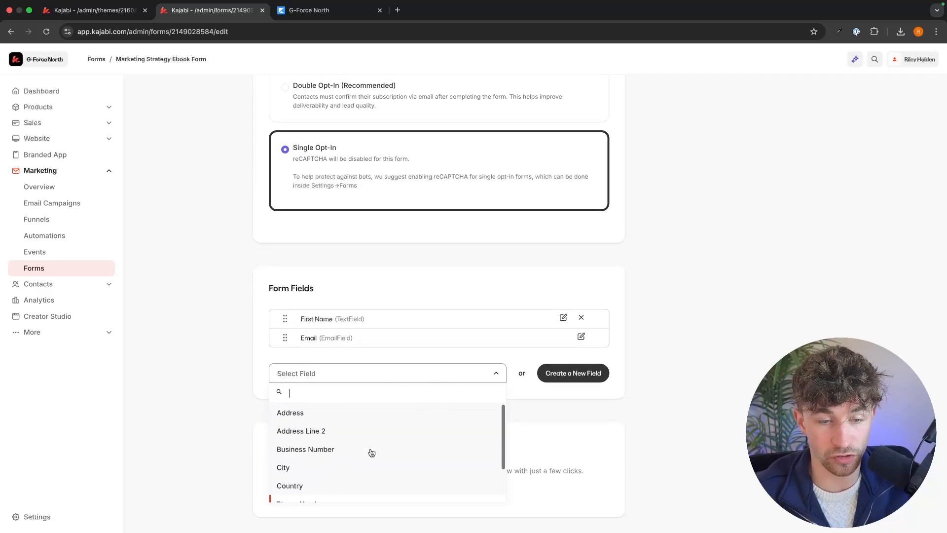
{"action": "left_click", "coordinate": [691, 380]}
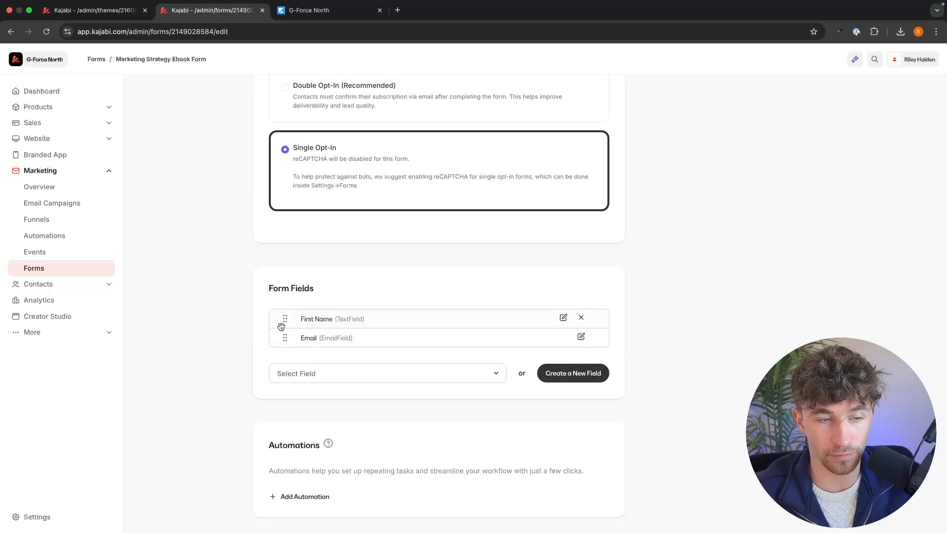
Step: Save the Marketing Strategy Ebook Form
{"action": "scroll", "coordinate": [465, 296], "scroll_direction": "up", "scroll_amount": 1}
{"action": "scroll", "coordinate": [465, 295], "scroll_direction": "up", "scroll_amount": 5}
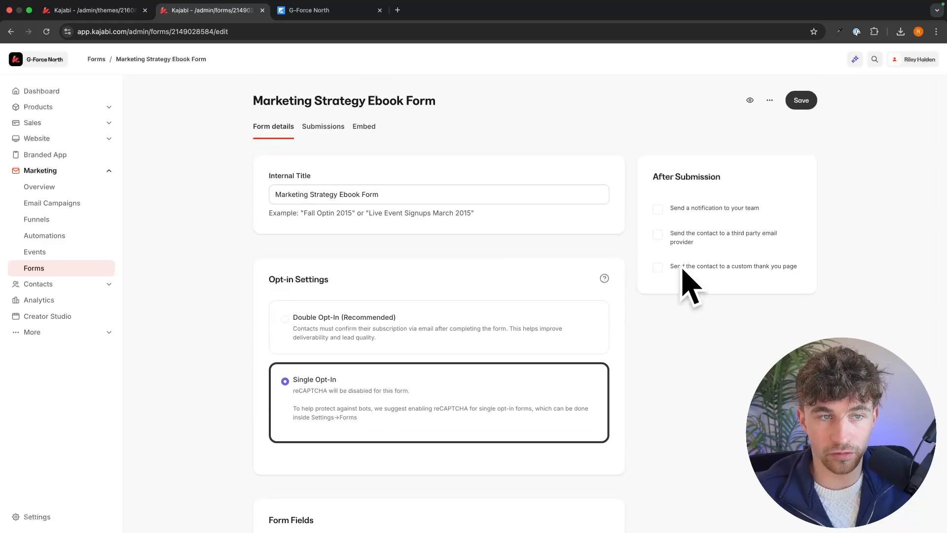
{"action": "left_click", "coordinate": [797, 105]}
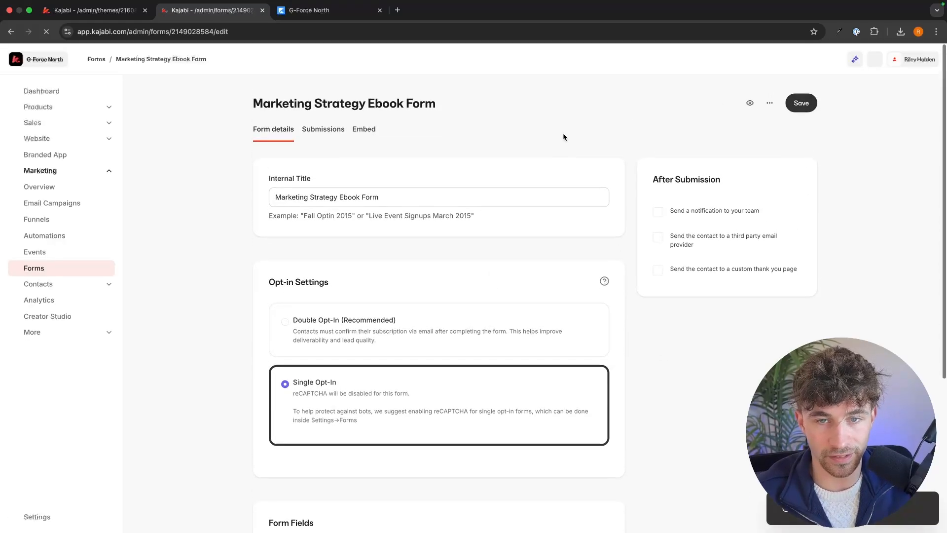
Step: Back in the page editor, assign the Marketing Strategy Ebook Form to the pop-up's form block and save the page
{"action": "left_click", "coordinate": [116, 14]}
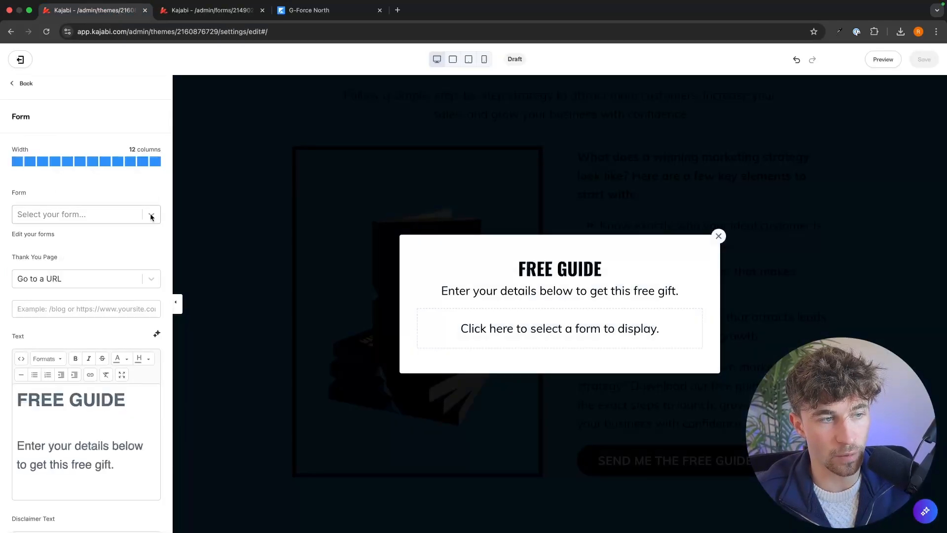
{"action": "left_click", "coordinate": [65, 216]}
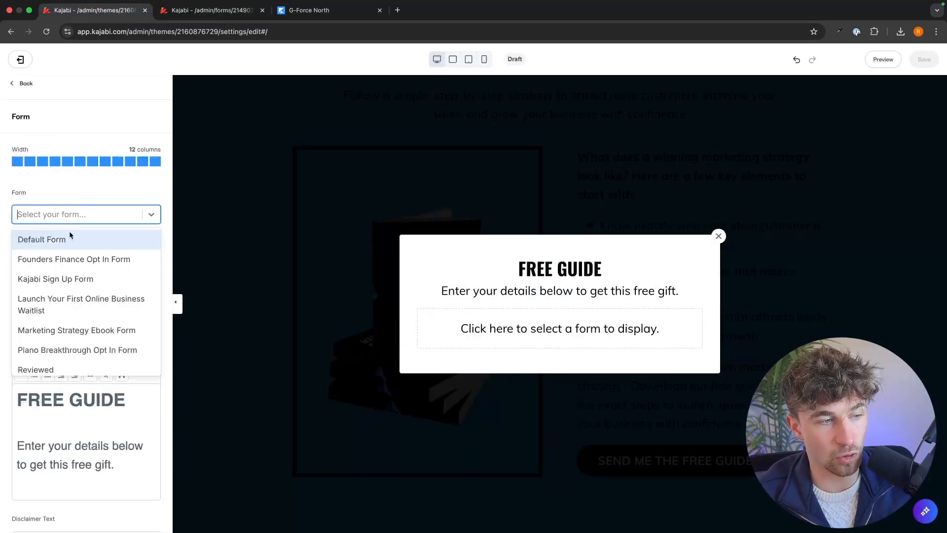
{"action": "left_click", "coordinate": [53, 330]}
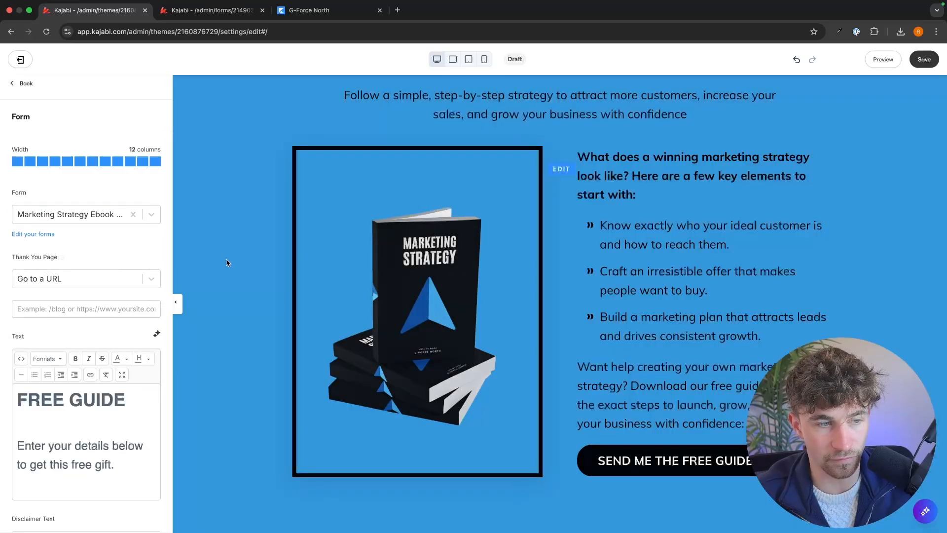
{"action": "scroll", "coordinate": [845, 237], "scroll_direction": "up", "scroll_amount": 1}
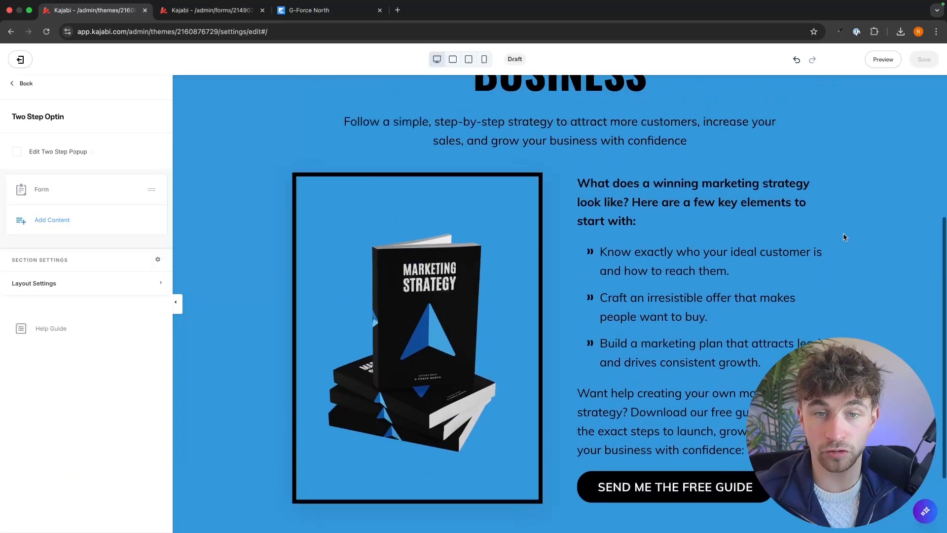
{"action": "scroll", "coordinate": [845, 237], "scroll_direction": "down", "scroll_amount": 1}
Step: Reopen the free guide pop-up and change its heading to "FREE DOWNLOAD"
{"action": "left_click", "coordinate": [752, 473]}
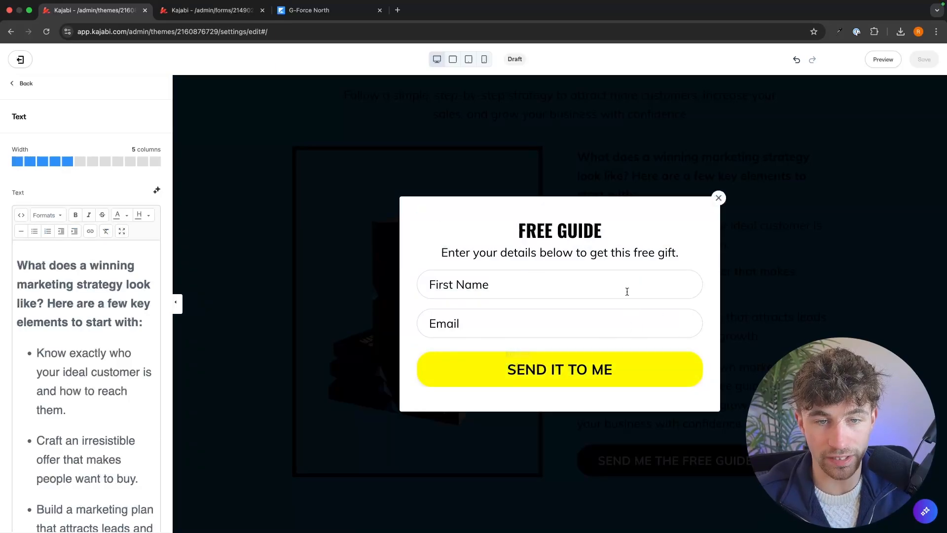
{"action": "left_click", "coordinate": [562, 230]}
{"action": "double_click", "coordinate": [562, 230]}
{"action": "double_click", "coordinate": [563, 231]}
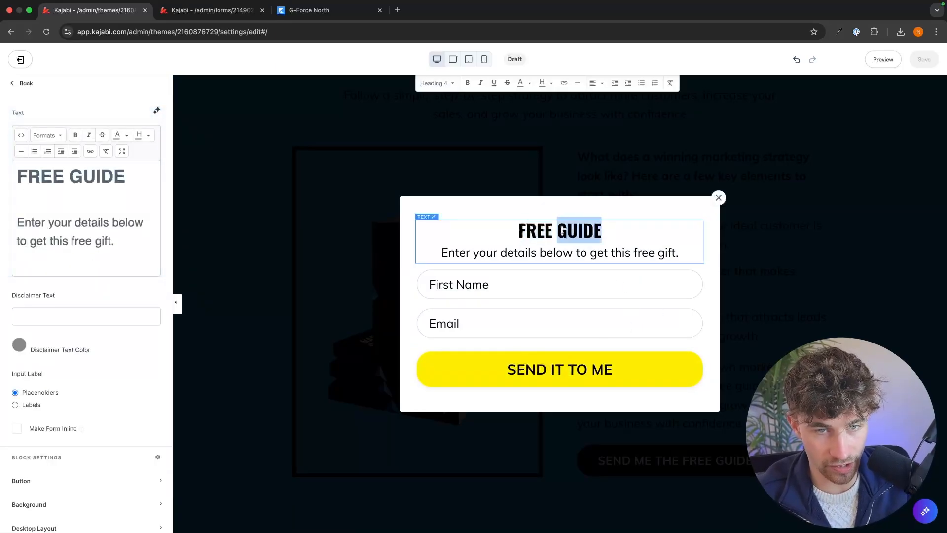
{"action": "type", "text": "F"}
{"action": "key", "text": "BackSpace"}
{"action": "type", "text": "DOW"}
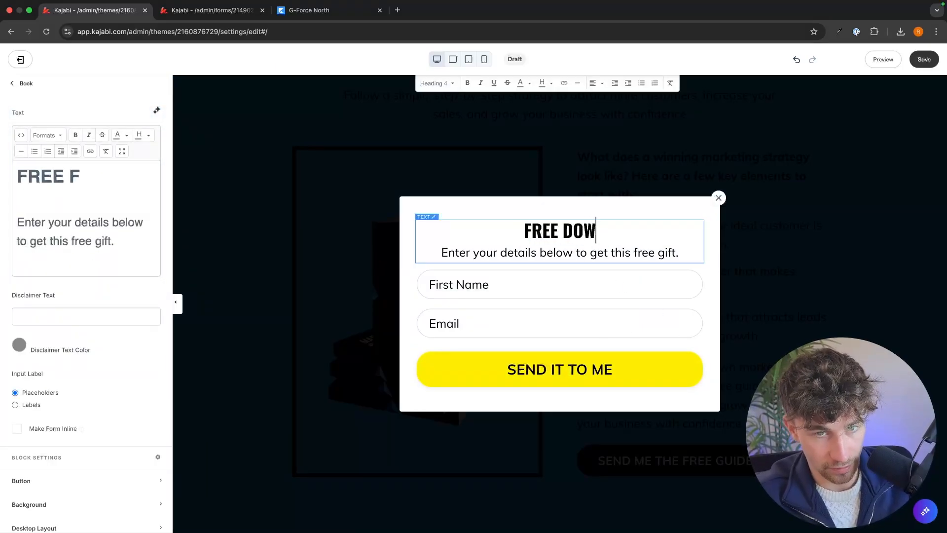
{"action": "type", "text": "NLOAD"}
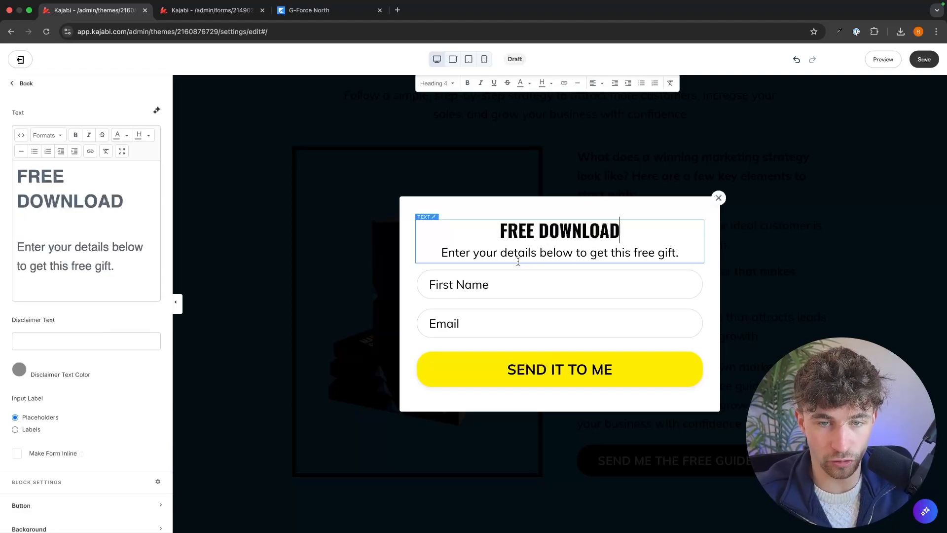
Step: Change the pop-up's subtext to "Enter your details below to get this sent to your email."
{"action": "left_click", "coordinate": [521, 259]}
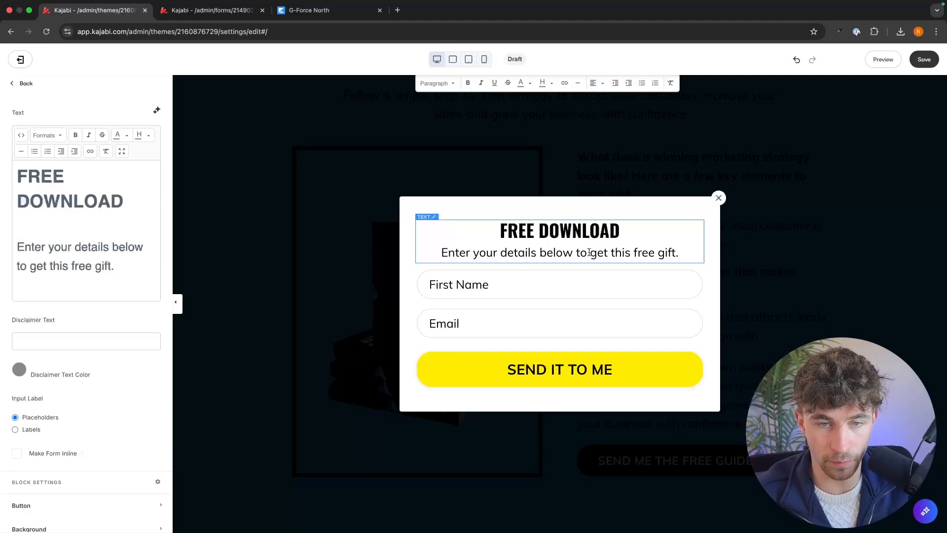
{"action": "left_click_drag", "start_coordinate": [634, 252], "coordinate": [678, 252]}
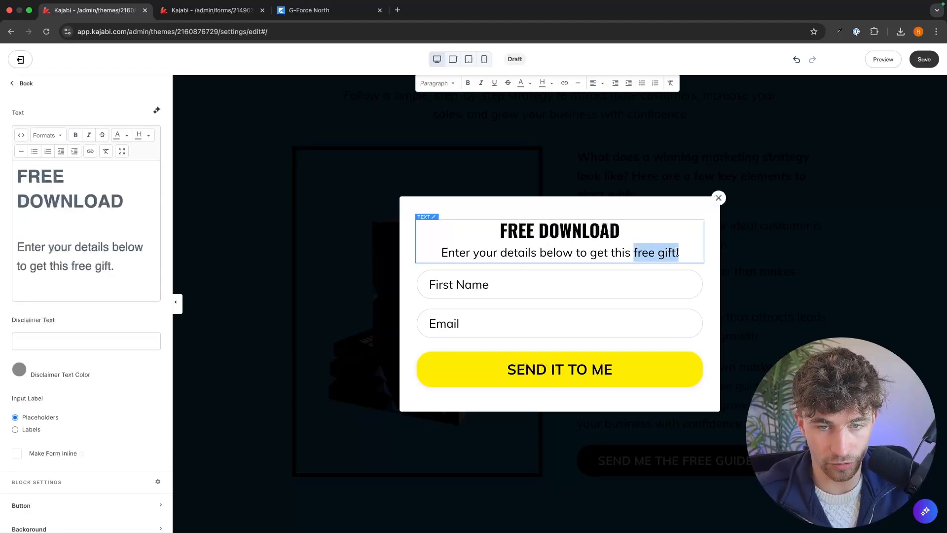
{"action": "type", "text": "sent do"}
{"action": "key", "text": "BackSpace"}
{"action": "key", "text": "BackSpace"}
{"action": "type", "text": "to your"}
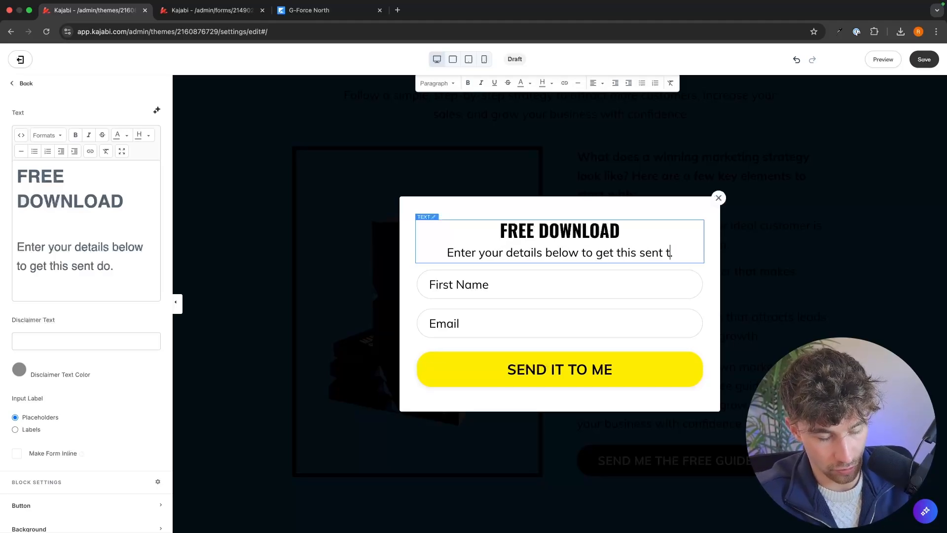
{"action": "type", "text": " email"}
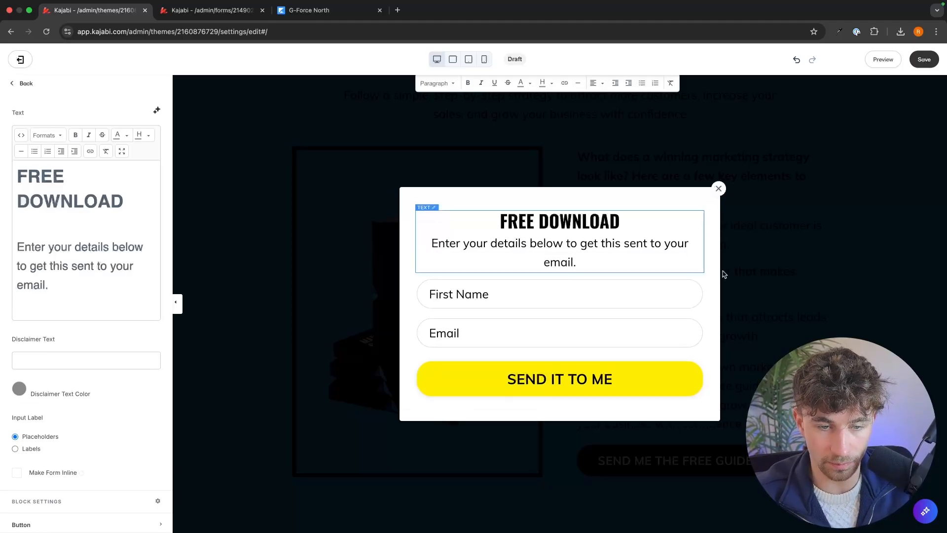
Step: Set the background color of the pop-up form's submit button to the preset light blue
{"action": "left_click", "coordinate": [655, 372]}
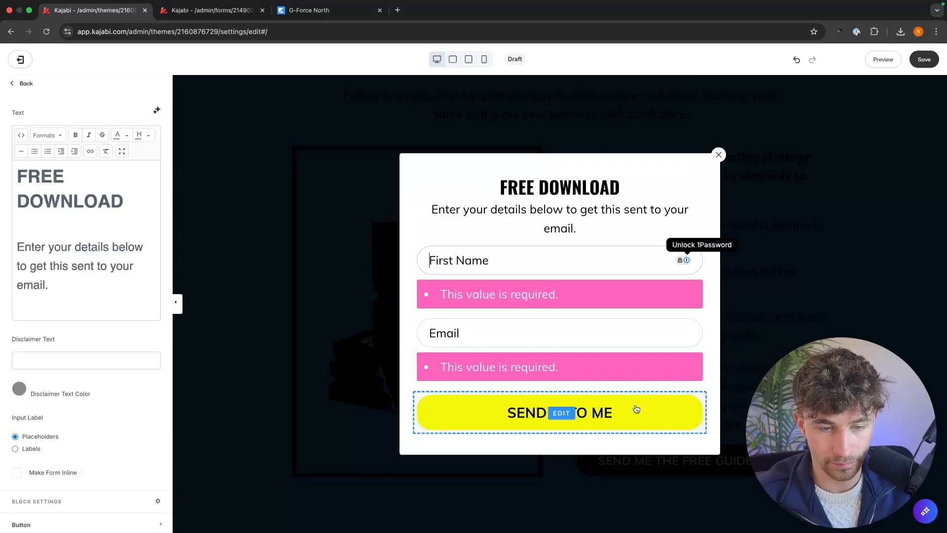
{"action": "scroll", "coordinate": [119, 349], "scroll_direction": "down", "scroll_amount": 4}
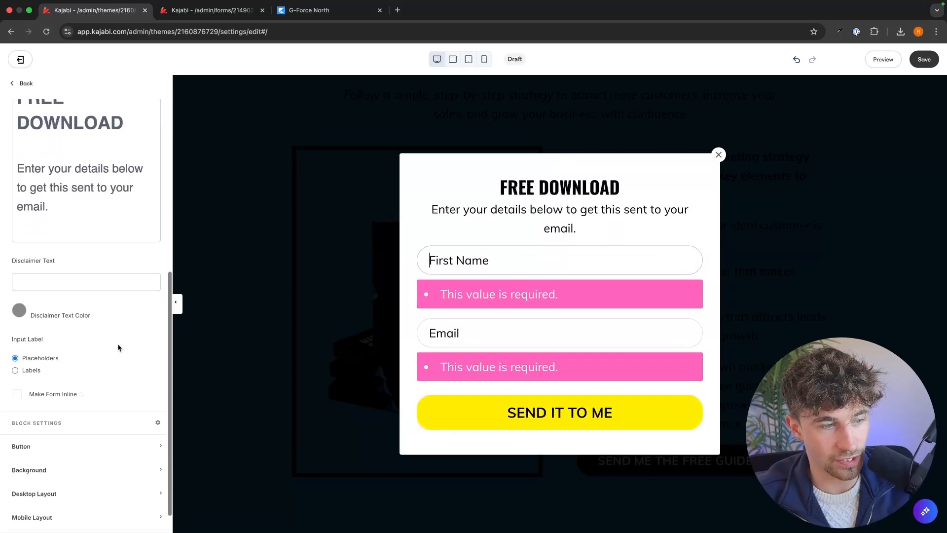
{"action": "left_click", "coordinate": [85, 412]}
{"action": "scroll", "coordinate": [85, 410], "scroll_direction": "down", "scroll_amount": 4}
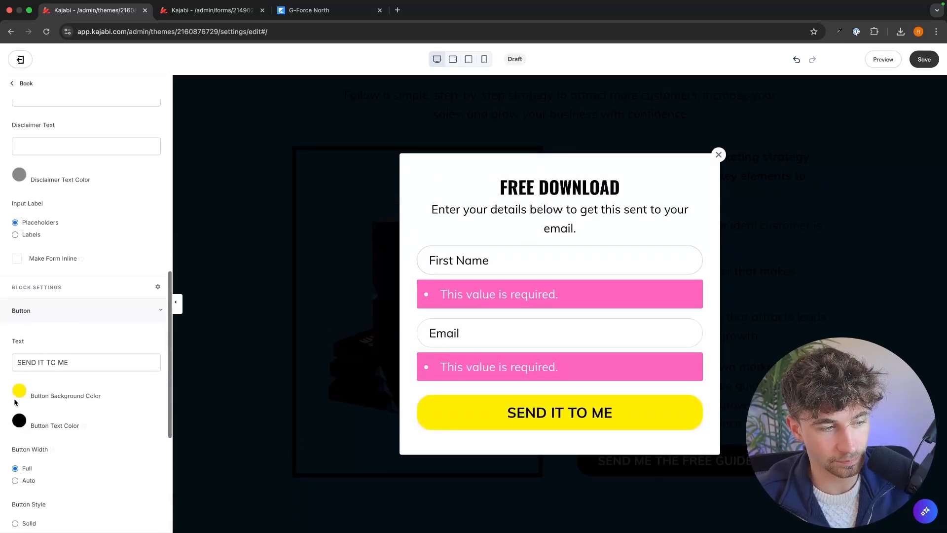
{"action": "left_click", "coordinate": [19, 391]}
{"action": "left_click", "coordinate": [46, 331]}
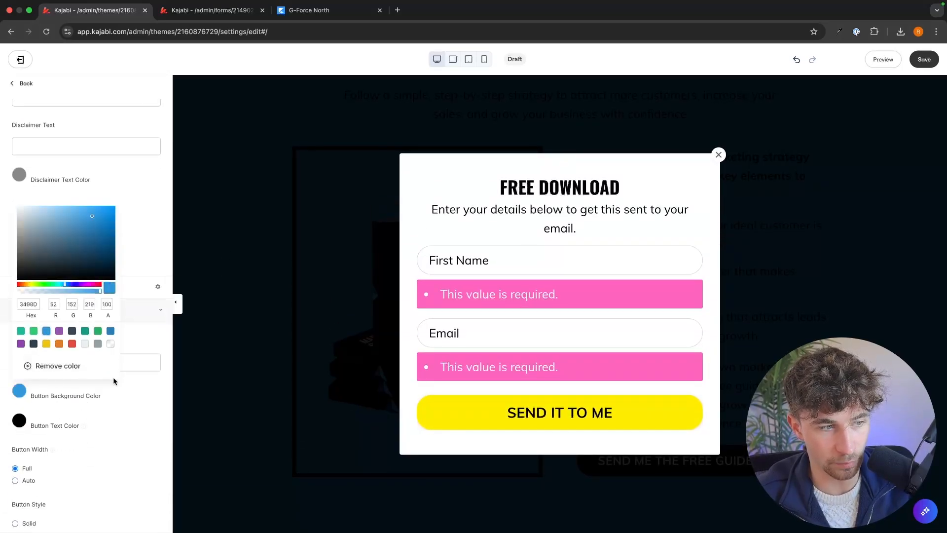
{"action": "left_click", "coordinate": [142, 390]}
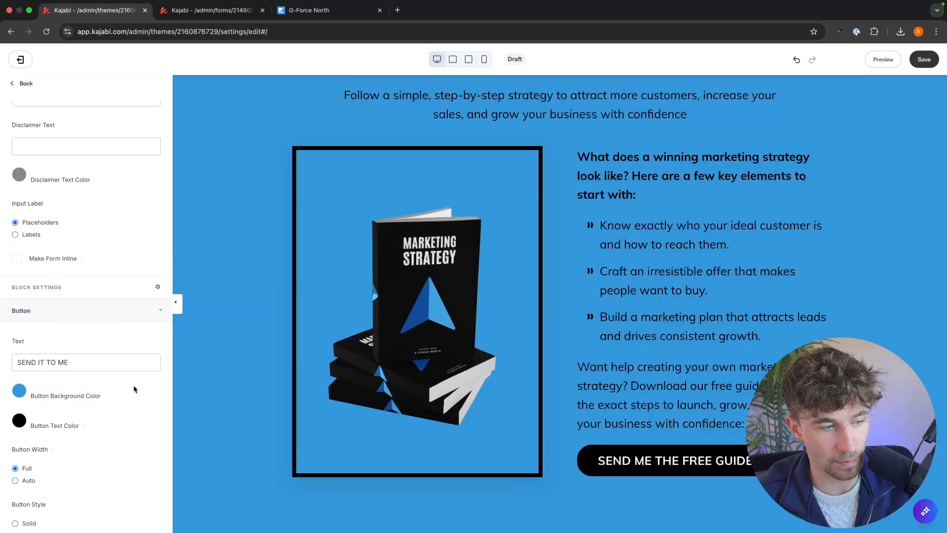
Step: Change the form's submit button text to "I WANT THIS" and save the page
{"action": "triple_click", "coordinate": [113, 364]}
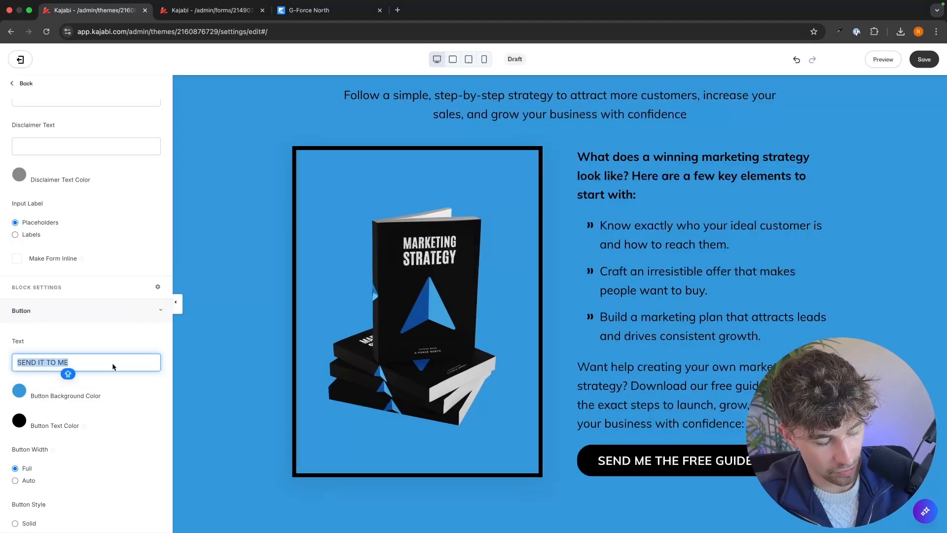
{"action": "type", "text": "GET"}
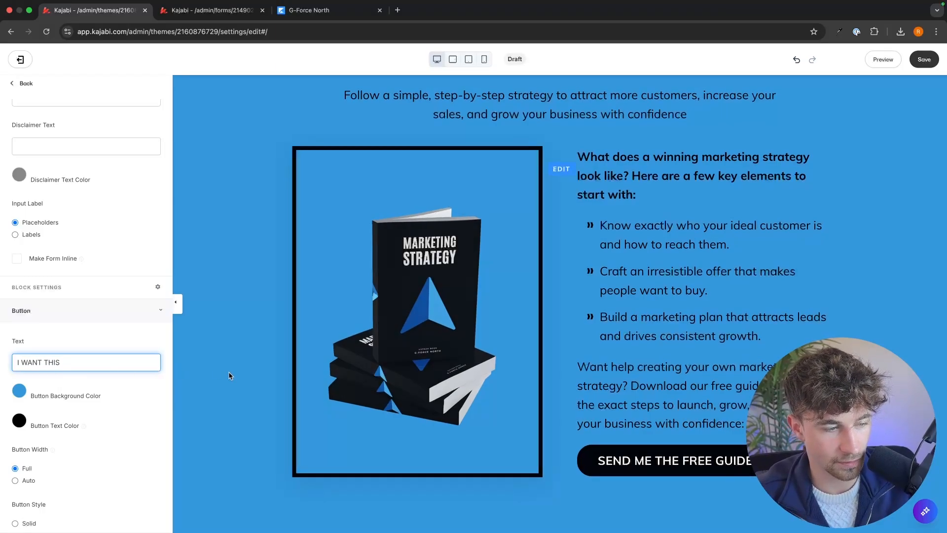
{"action": "scroll", "coordinate": [171, 345], "scroll_direction": "up", "scroll_amount": 8}
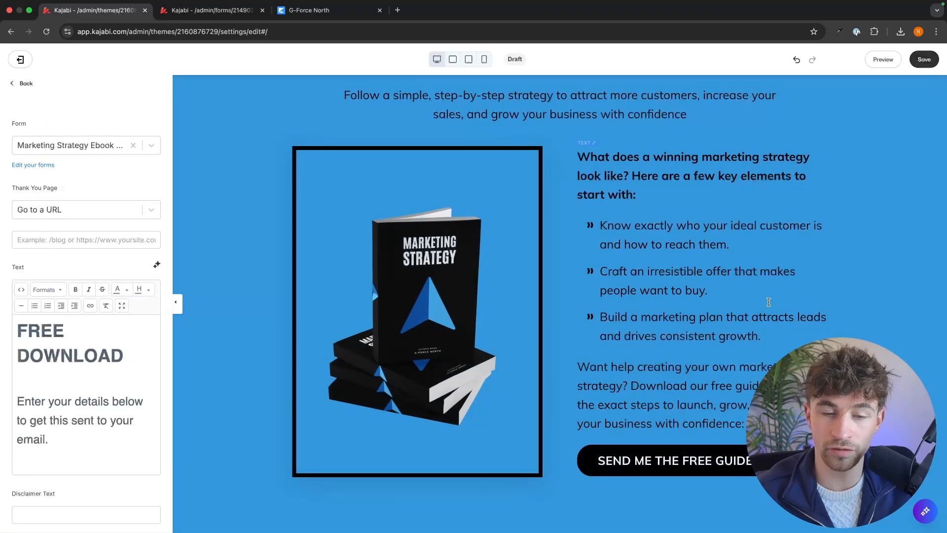
{"action": "left_click", "coordinate": [921, 57]}
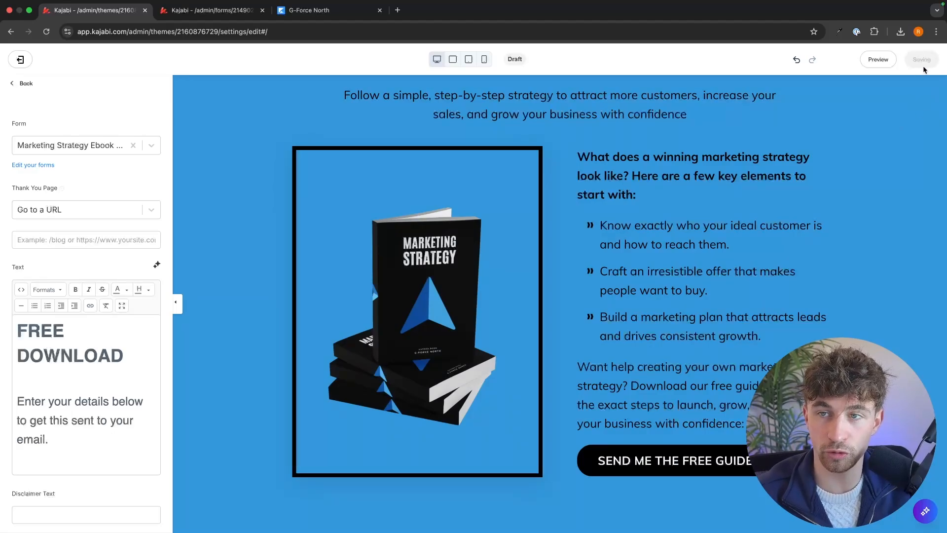
Step: Preview the landing page, review its content, and open the free guide pop-up
{"action": "left_click", "coordinate": [878, 60]}
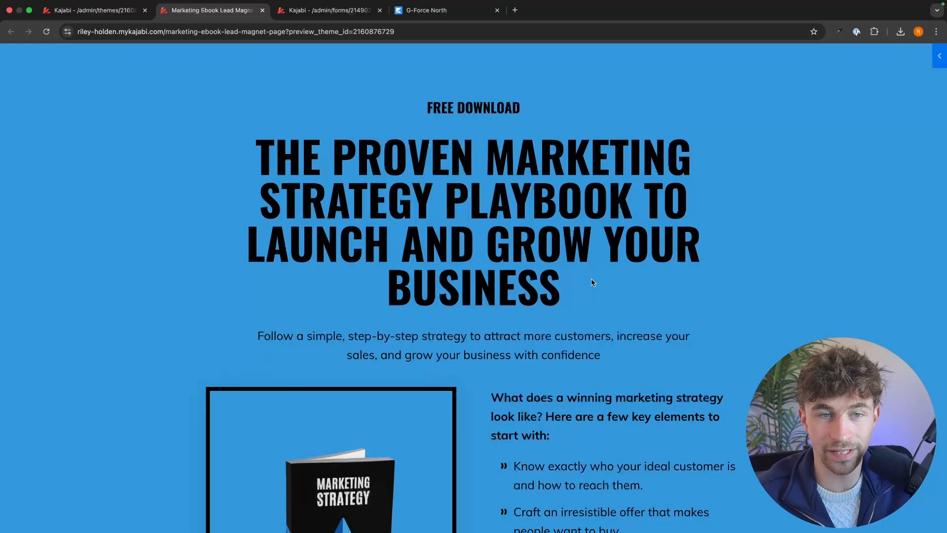
{"action": "scroll", "coordinate": [590, 275], "scroll_direction": "down", "scroll_amount": 3}
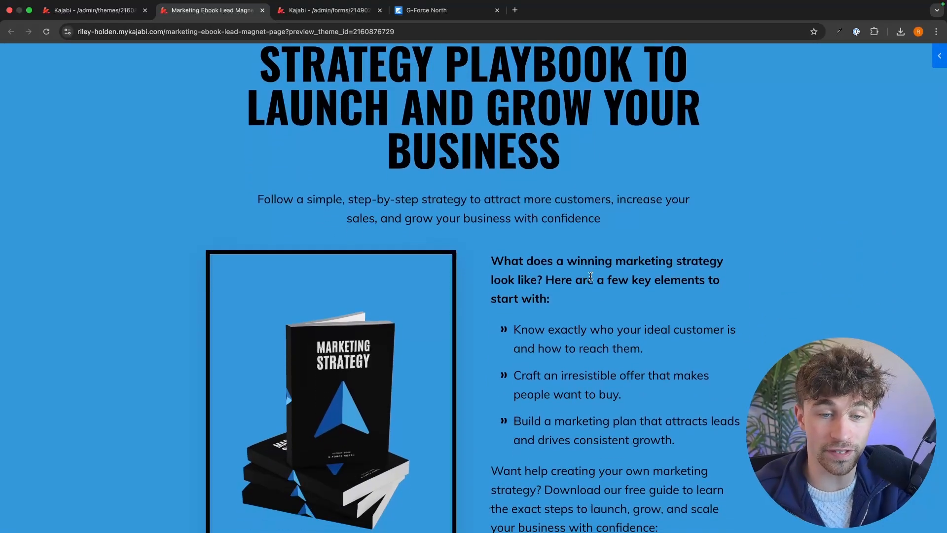
{"action": "scroll", "coordinate": [590, 277], "scroll_direction": "down", "scroll_amount": 4}
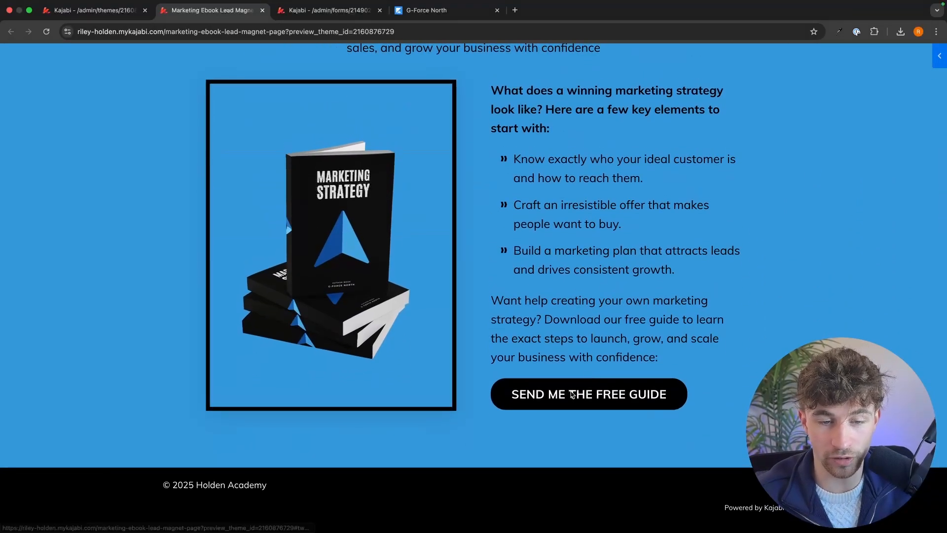
{"action": "left_click", "coordinate": [598, 397]}
Step: Submit the pop-up form with a test first name and email address, check the thank-you page, and close the preview
{"action": "left_click", "coordinate": [455, 284]}
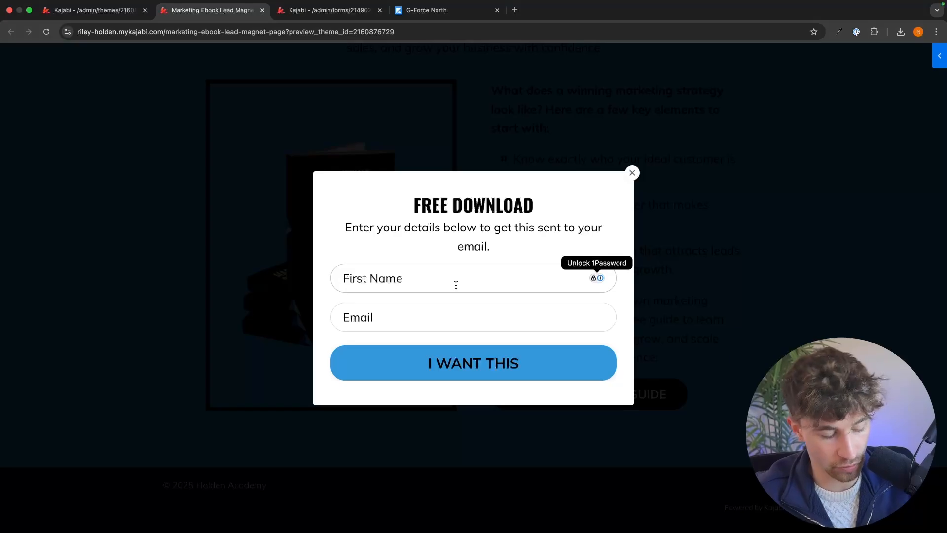
{"action": "type", "text": "Riley"}
{"action": "left_click", "coordinate": [437, 306]}
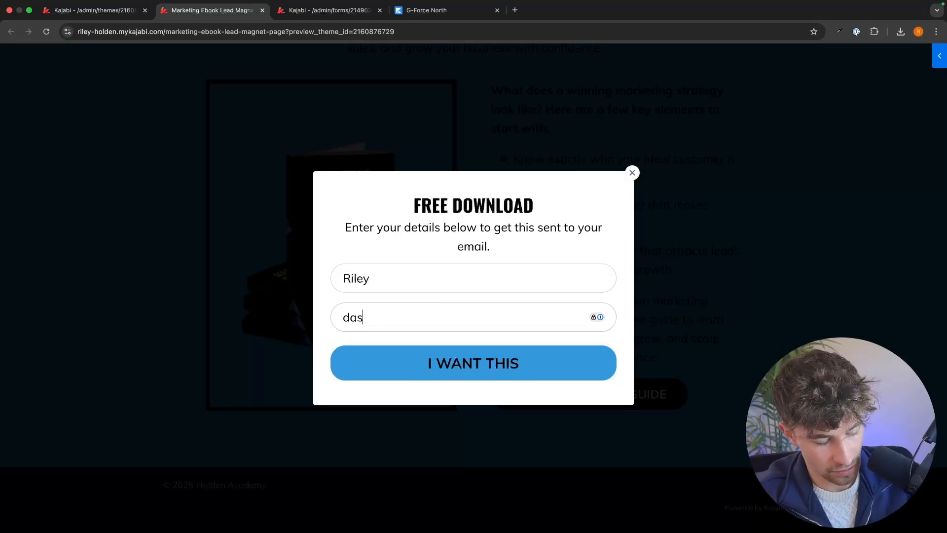
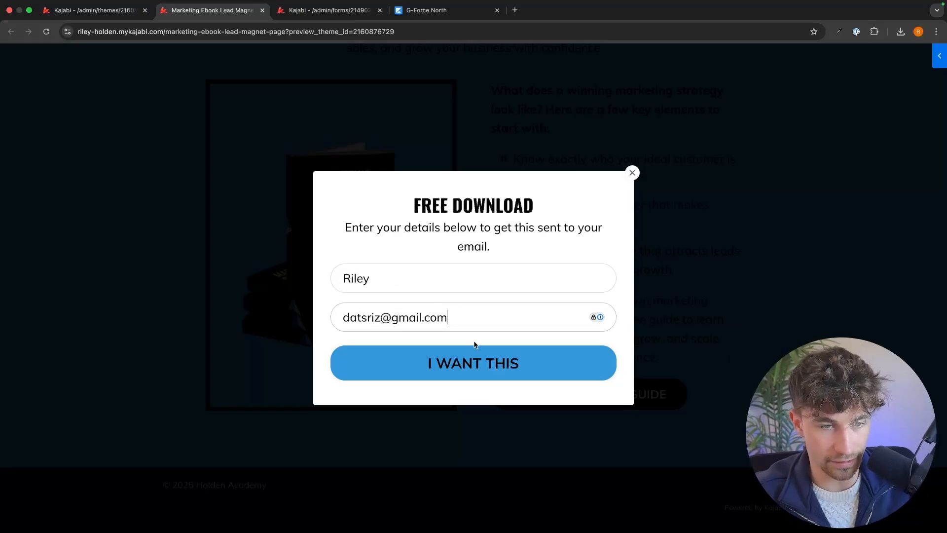
{"action": "left_click", "coordinate": [508, 362]}
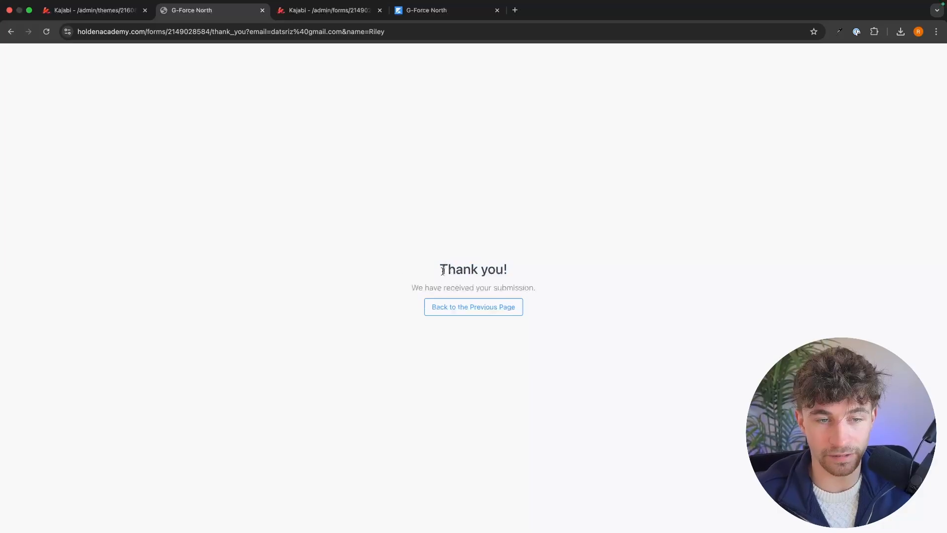
{"action": "left_click_drag", "start_coordinate": [441, 270], "coordinate": [574, 275]}
{"action": "left_click", "coordinate": [560, 278]}
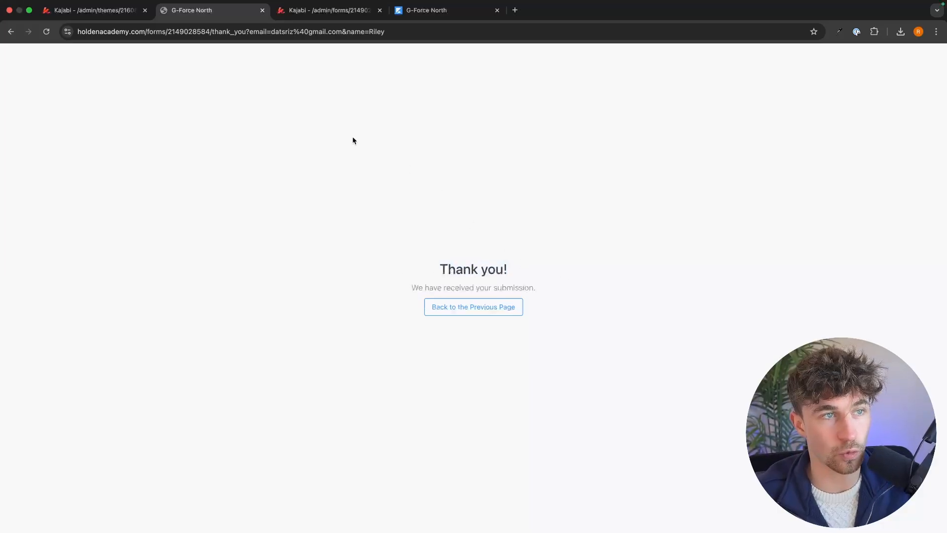
{"action": "left_click", "coordinate": [262, 10]}
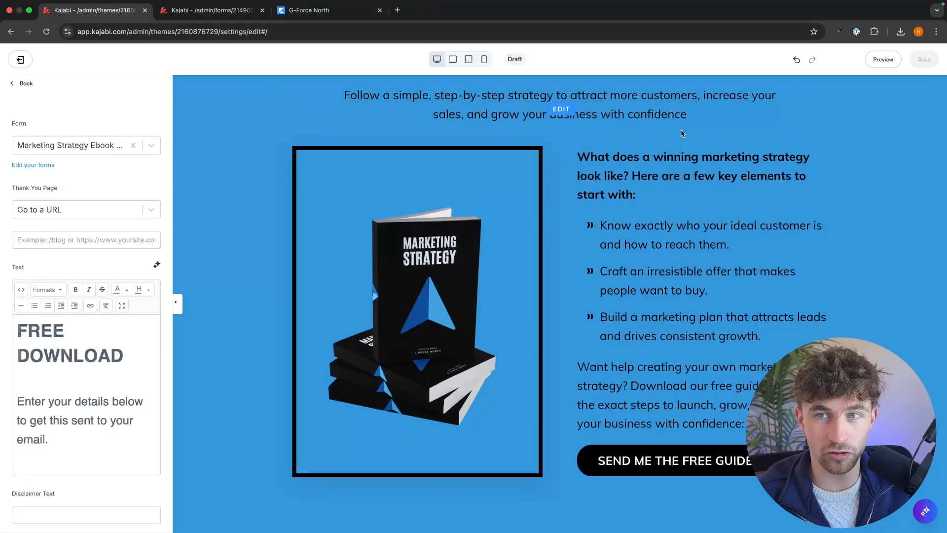
Step: Exit the page editor and set the Marketing Ebook Lead Magnet Page's status to Published
{"action": "scroll", "coordinate": [685, 129], "scroll_direction": "up", "scroll_amount": 4}
{"action": "scroll", "coordinate": [685, 129], "scroll_direction": "up", "scroll_amount": 2}
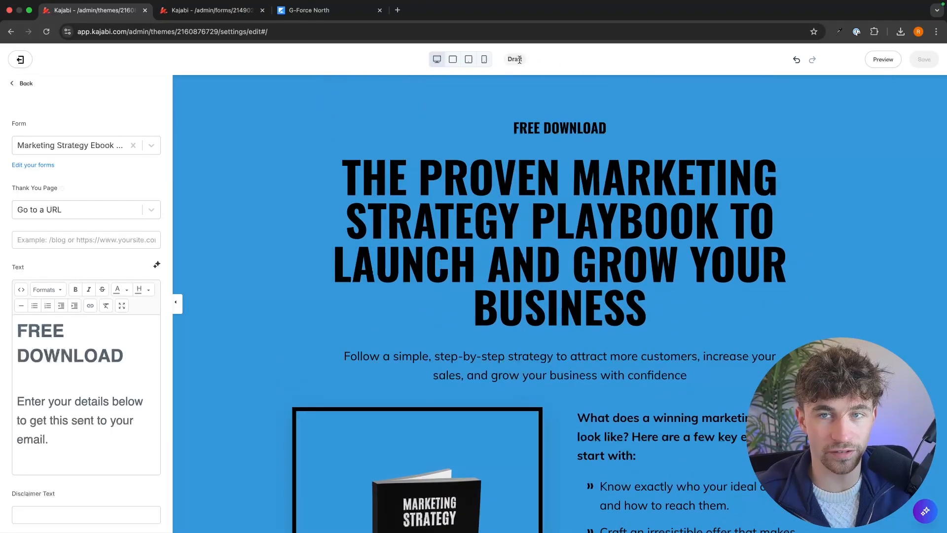
{"action": "left_click", "coordinate": [21, 59]}
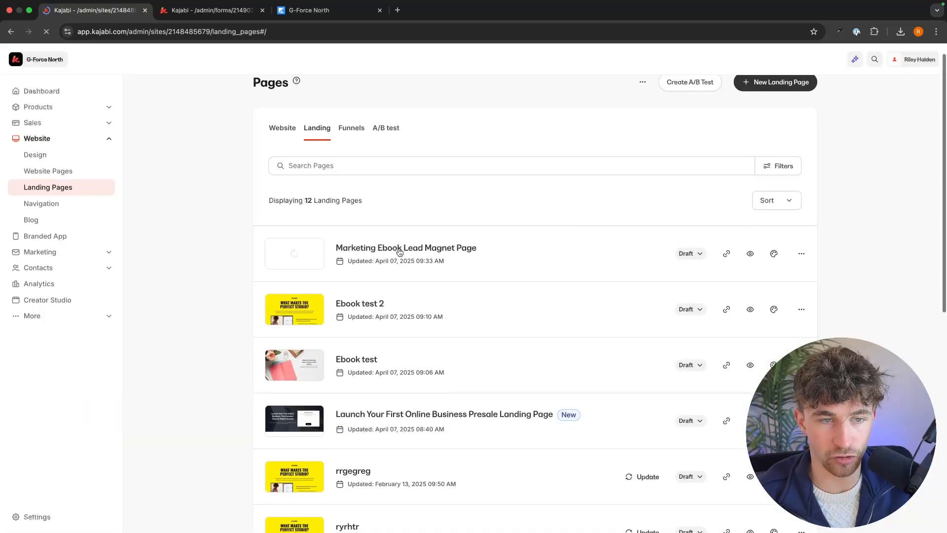
{"action": "left_click", "coordinate": [697, 254]}
{"action": "left_click", "coordinate": [678, 274]}
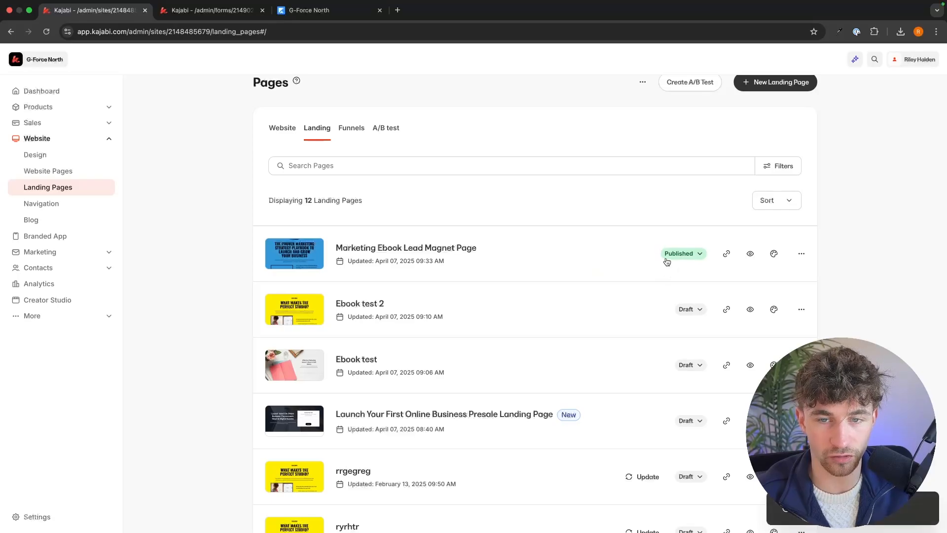
Step: Copy the Marketing Ebook Lead Magnet Page's link and open the live page in a new browser tab to review it
{"action": "left_click", "coordinate": [726, 253]}
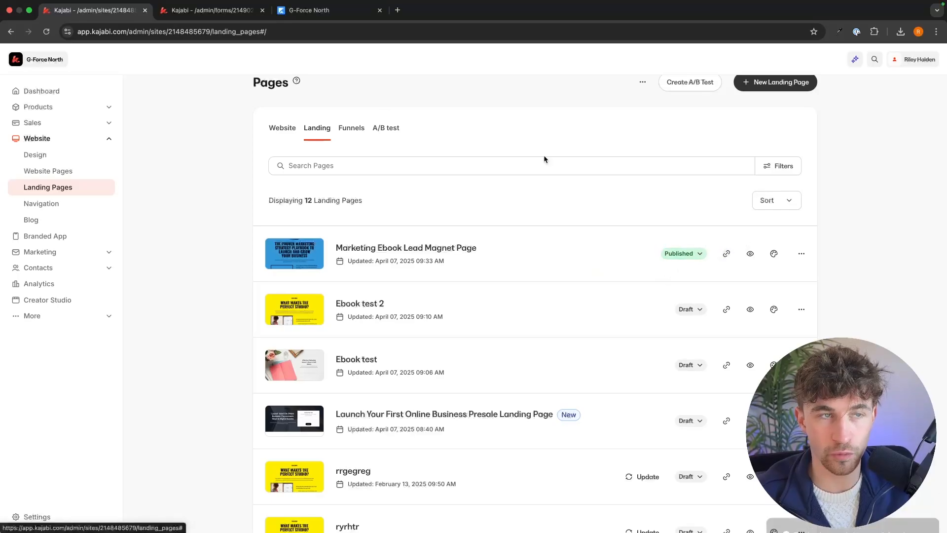
{"action": "left_click", "coordinate": [398, 10]}
{"action": "type", "text": "holdenacademy.com/marketing-ebook-lead-magnet-page"}
{"action": "key", "text": "Return"}
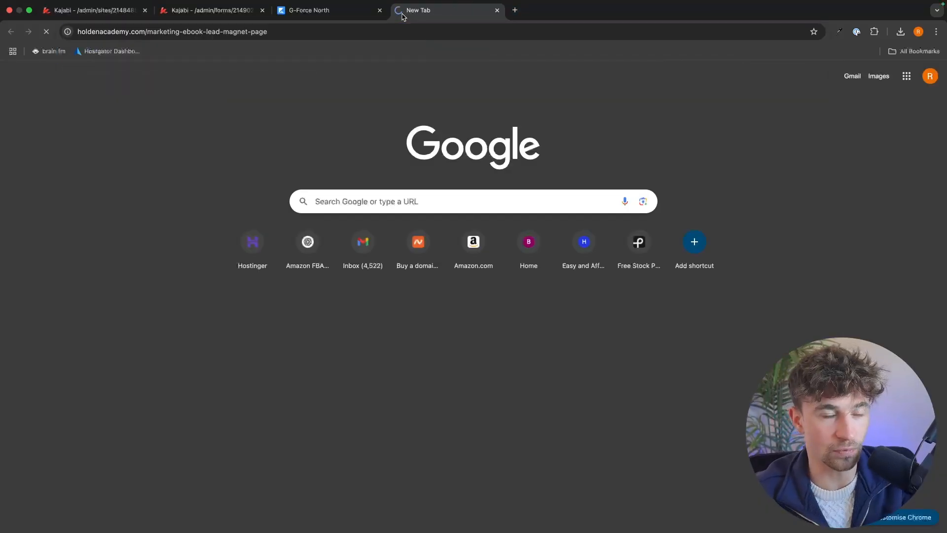
{"action": "scroll", "coordinate": [777, 307], "scroll_direction": "down", "scroll_amount": 6}
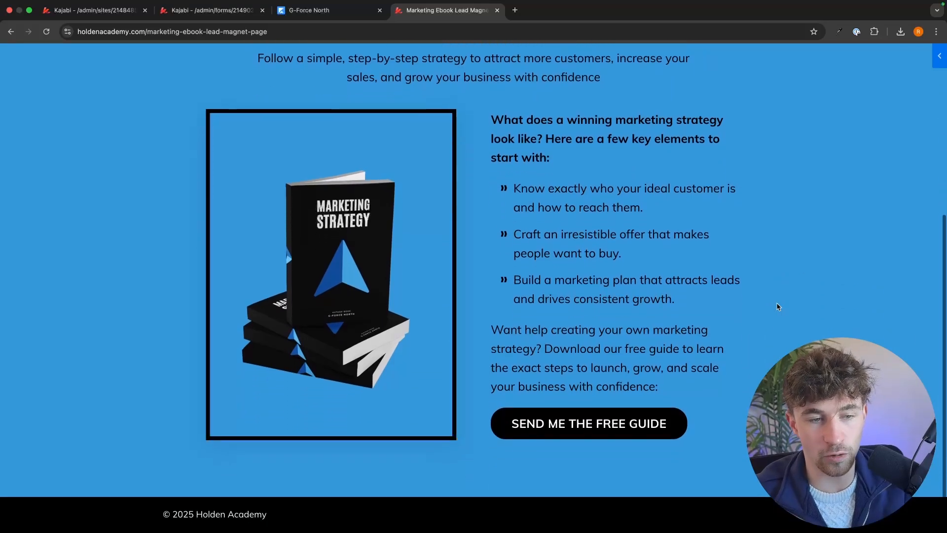